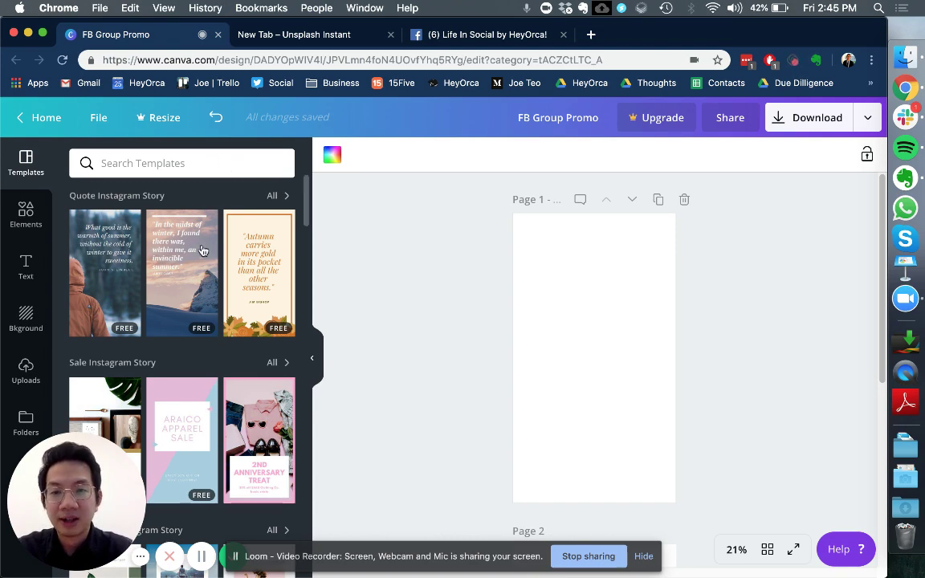
Browse the story template categories and show all Minimalist Instagram Story templates
scroll(189, 296, "down", 3)
scroll(189, 297, "down", 10)
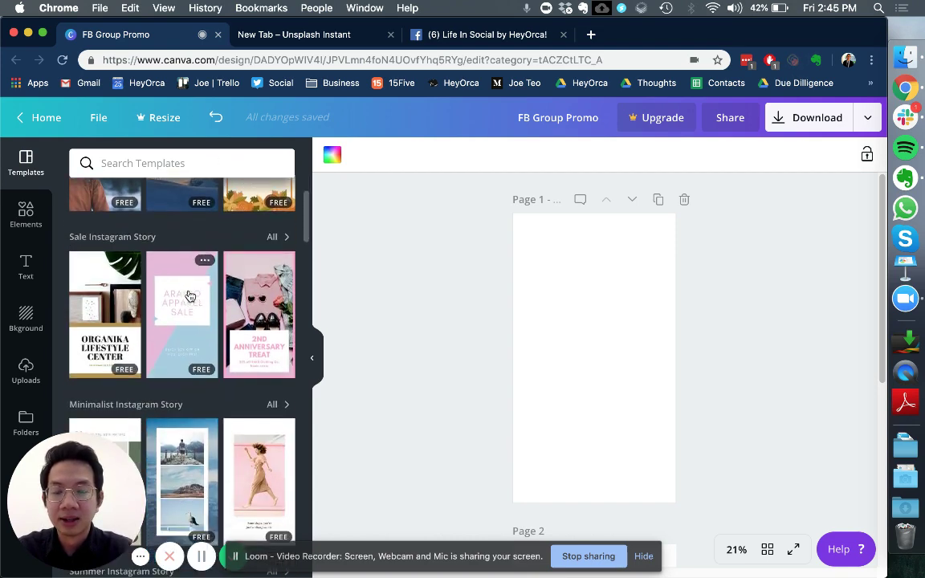
scroll(190, 297, "up", 12)
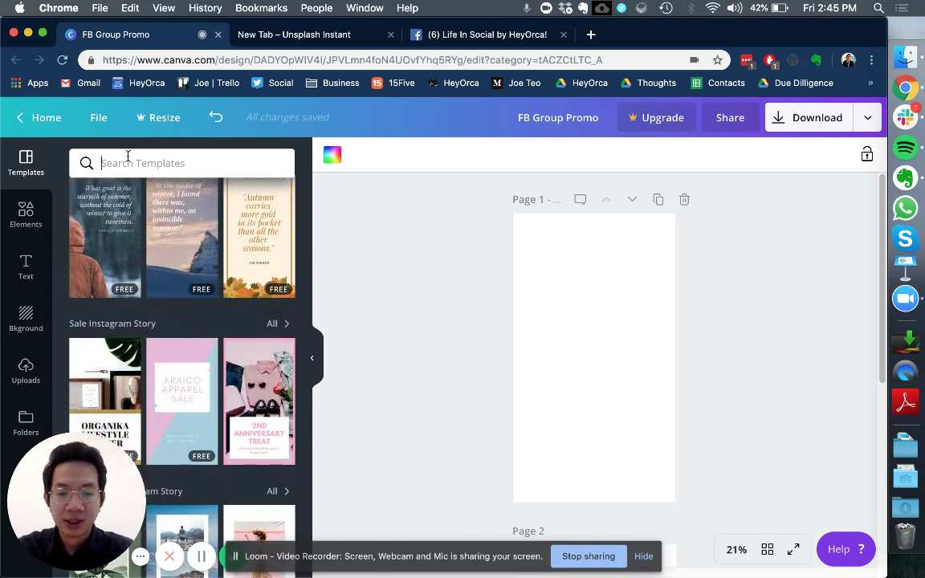
left_click(127, 157)
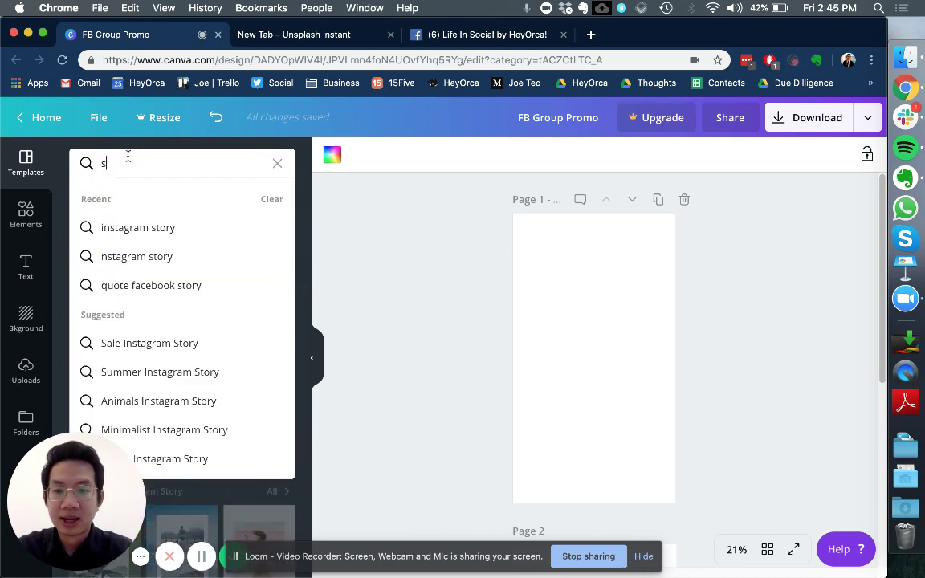
left_click(382, 279)
scroll(182, 305, "down", 2)
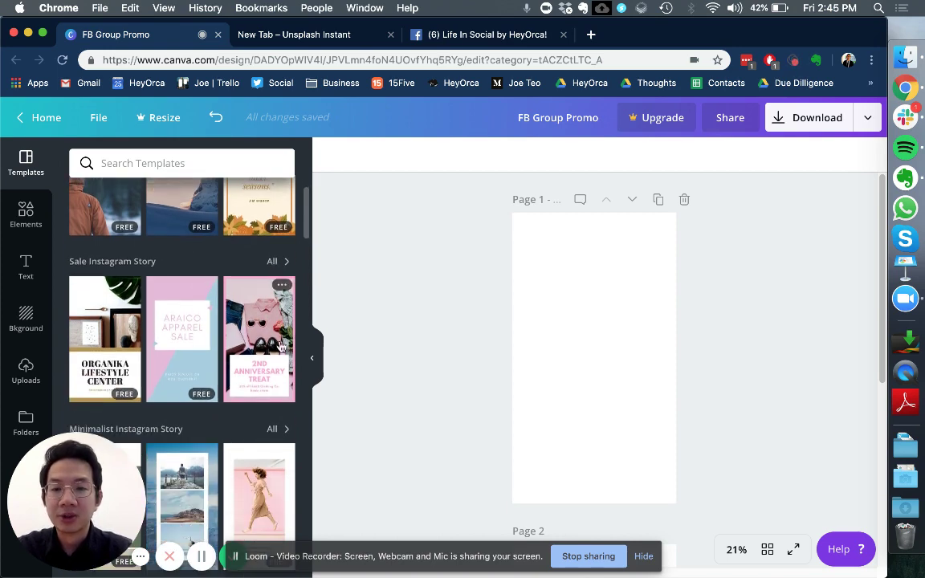
scroll(271, 273, "down", 3)
left_click(273, 239)
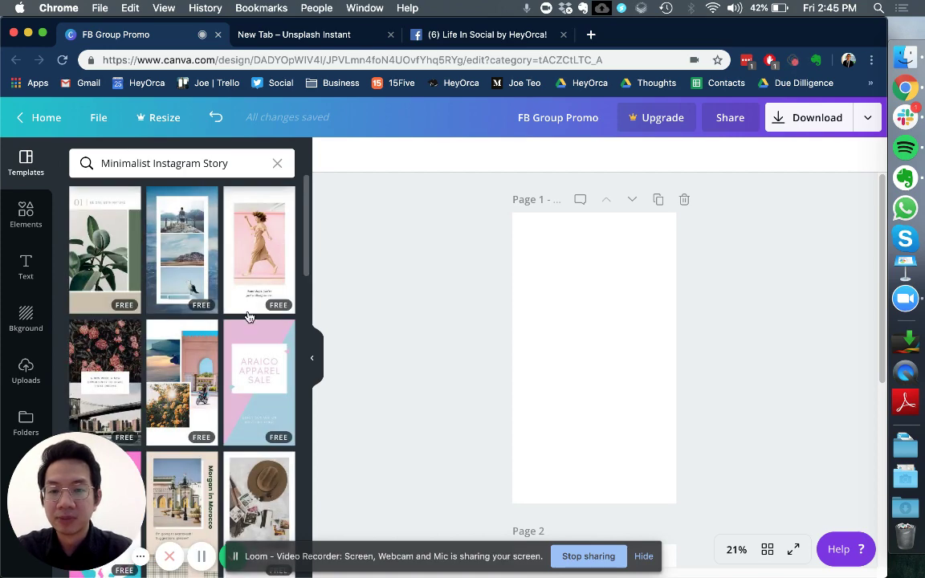
Apply the hat-and-photos layout from the Black and White Minimalist Instagram Story set to page 1
scroll(249, 313, "down", 4)
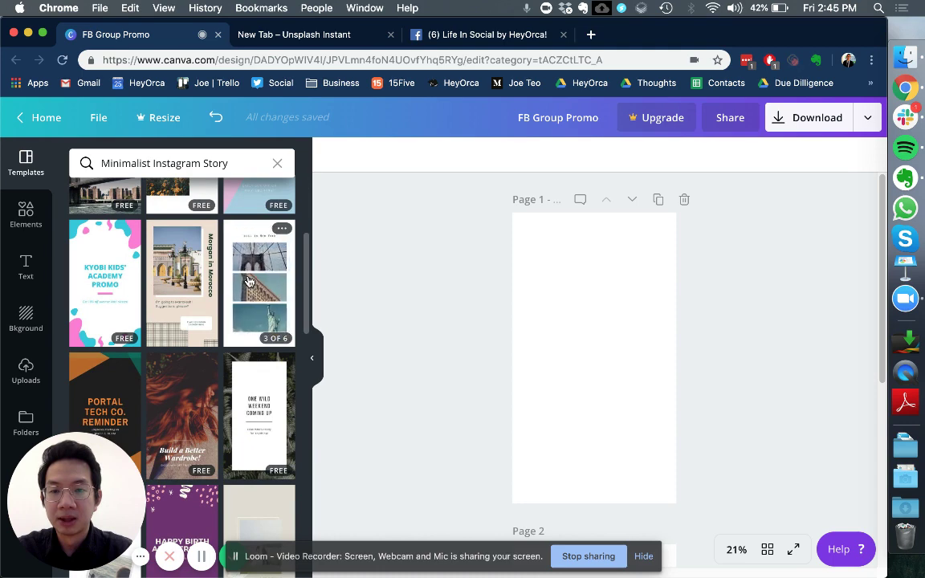
left_click(249, 281)
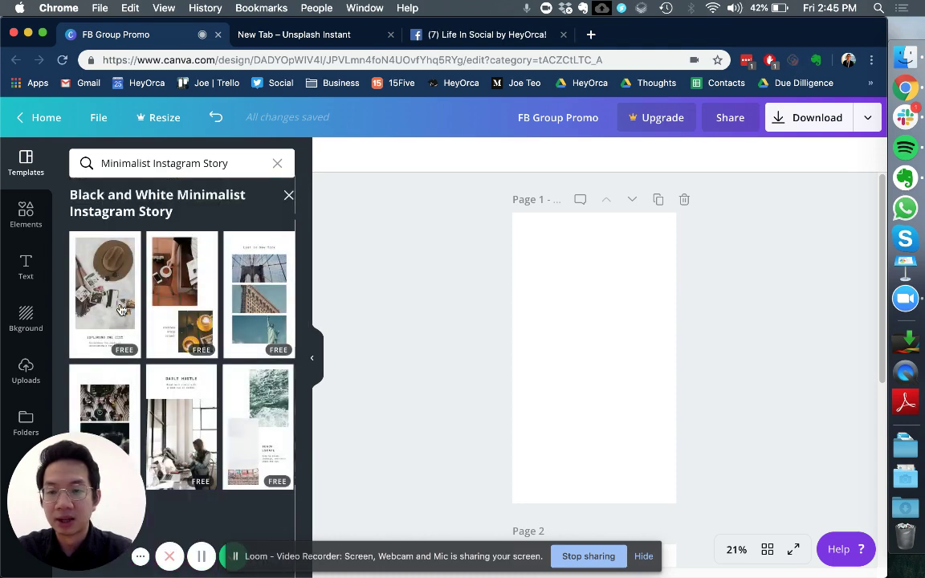
left_click(121, 309)
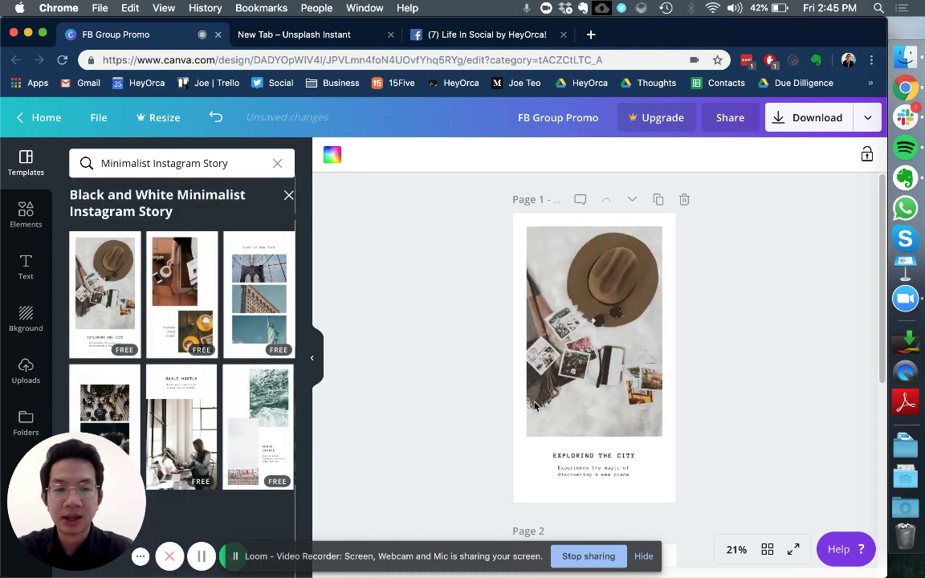
Replace the "Exploring the City" heading on page 1 with "HEYORCA'S FACEBOOK GROUP"
scroll(620, 467, "down", 1)
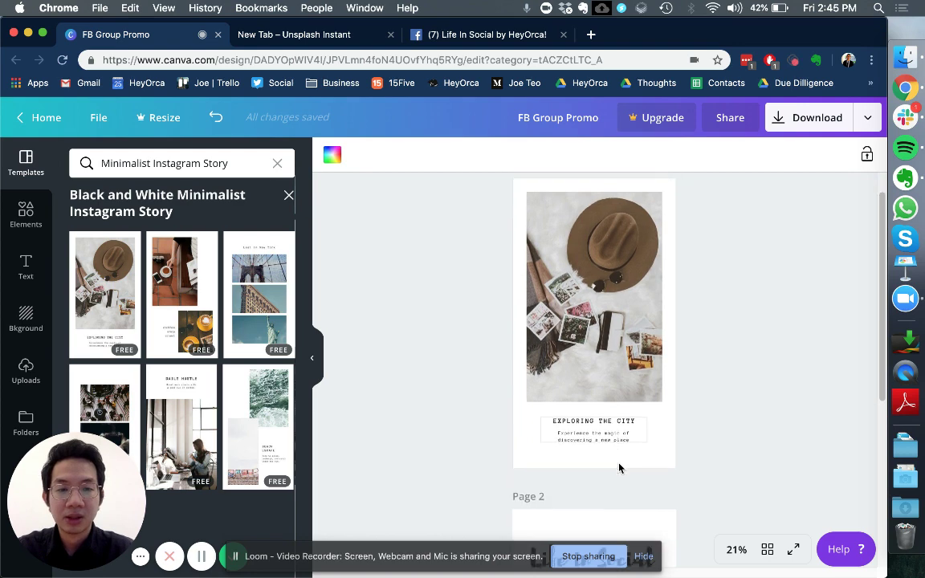
double_click(579, 424)
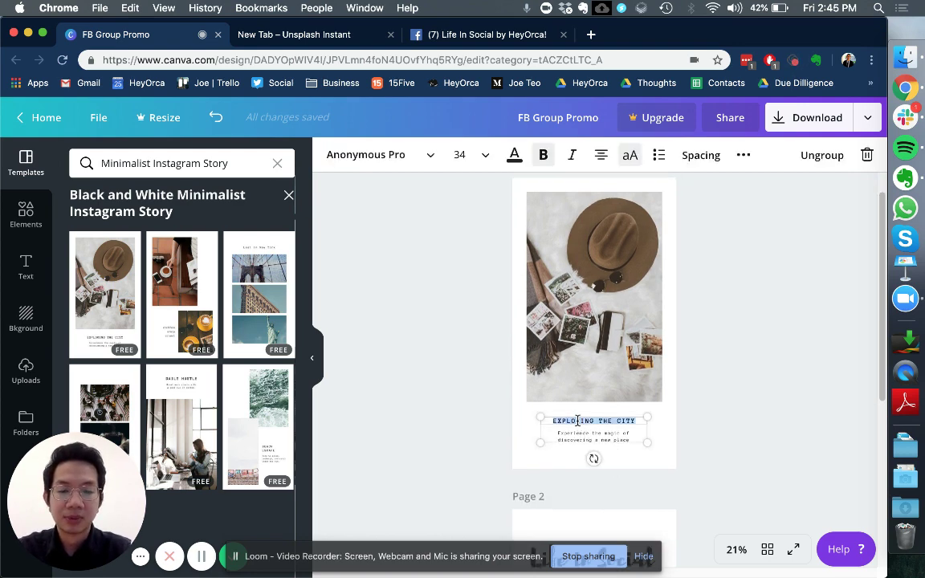
type("HEYORCA'S FACEBOOK GROUP")
left_click(662, 441)
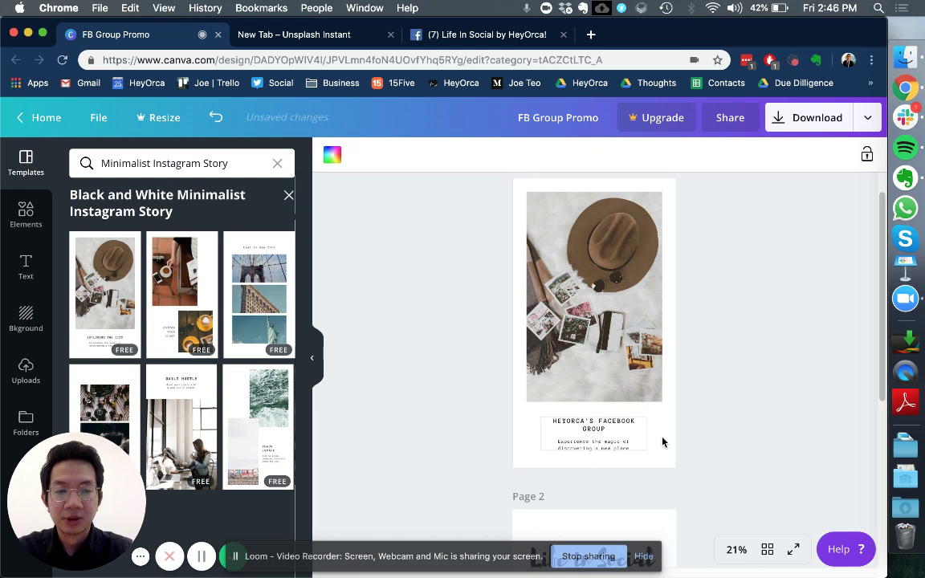
Try black as page 1's background colour, then settle on the teal brand colour
left_click(332, 157)
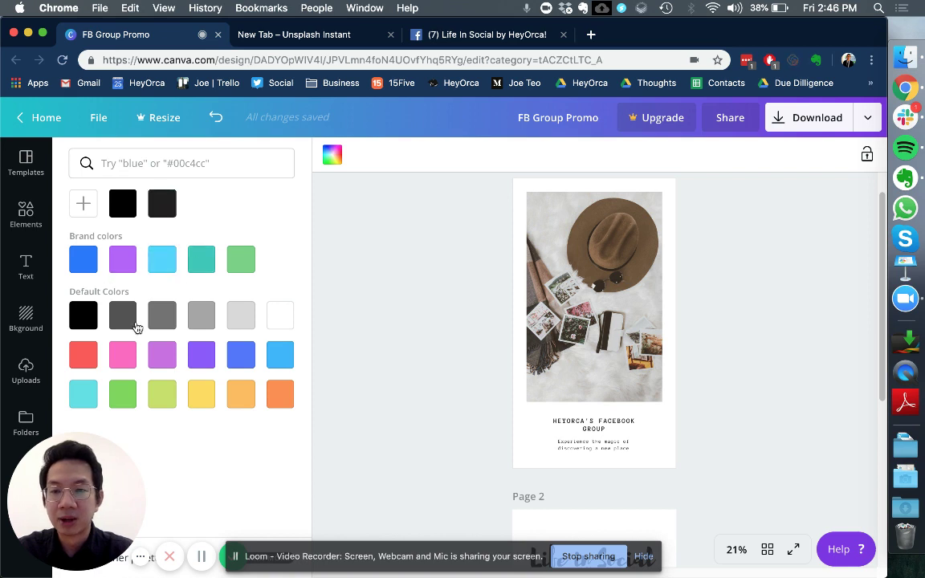
left_click(87, 318)
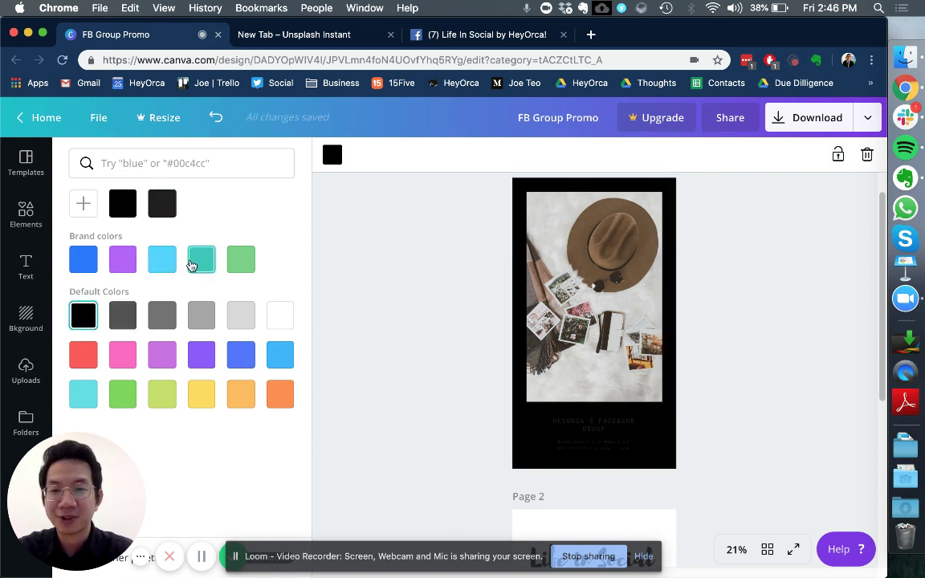
left_click(197, 266)
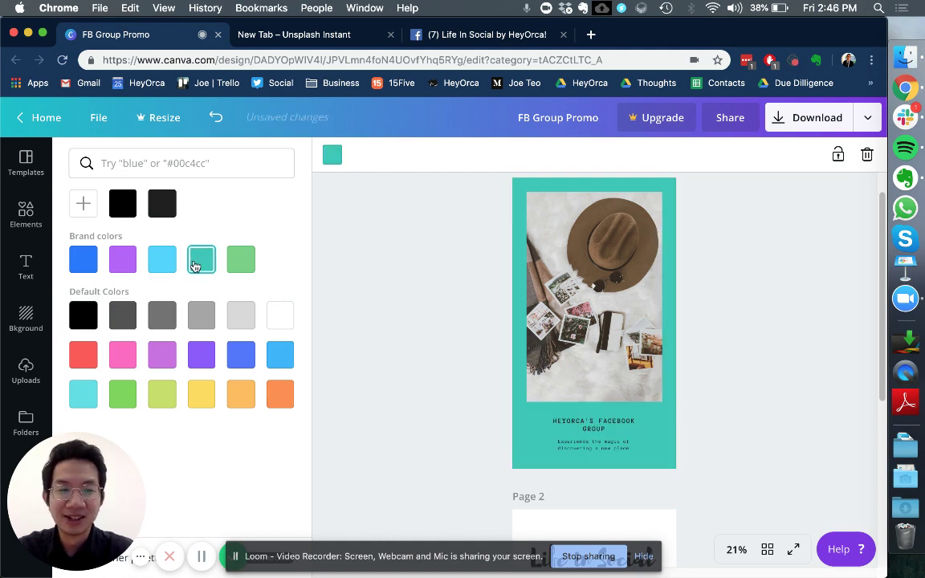
Examine the photo on page 1 and the black rectangle in the "Life in Social" design on page 2
left_click(620, 324)
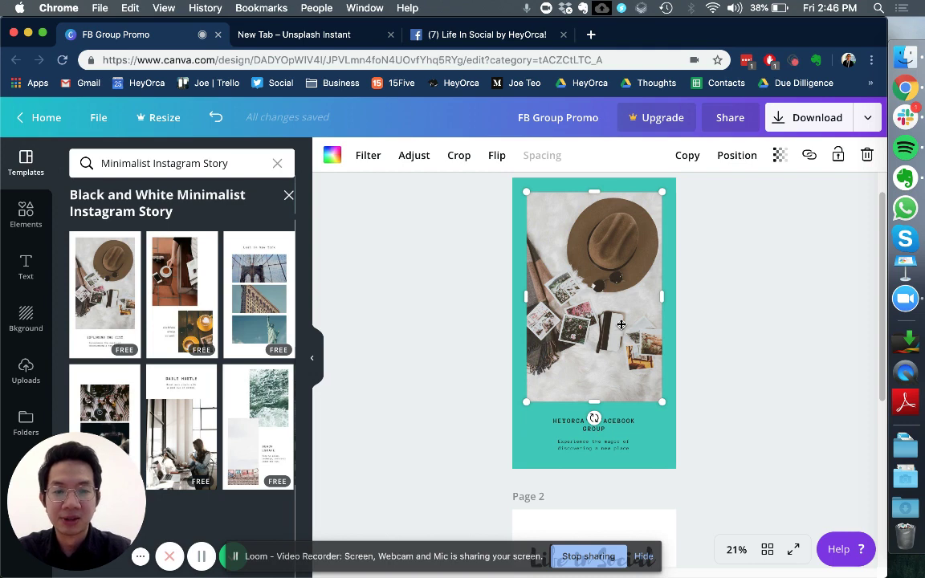
left_click(723, 353)
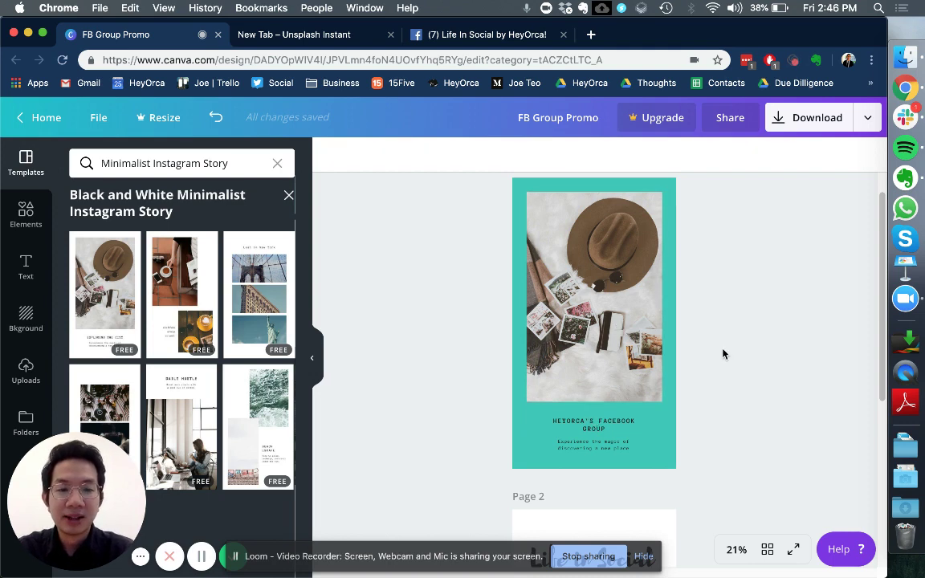
scroll(723, 353, "down", 5)
scroll(723, 353, "down", 2)
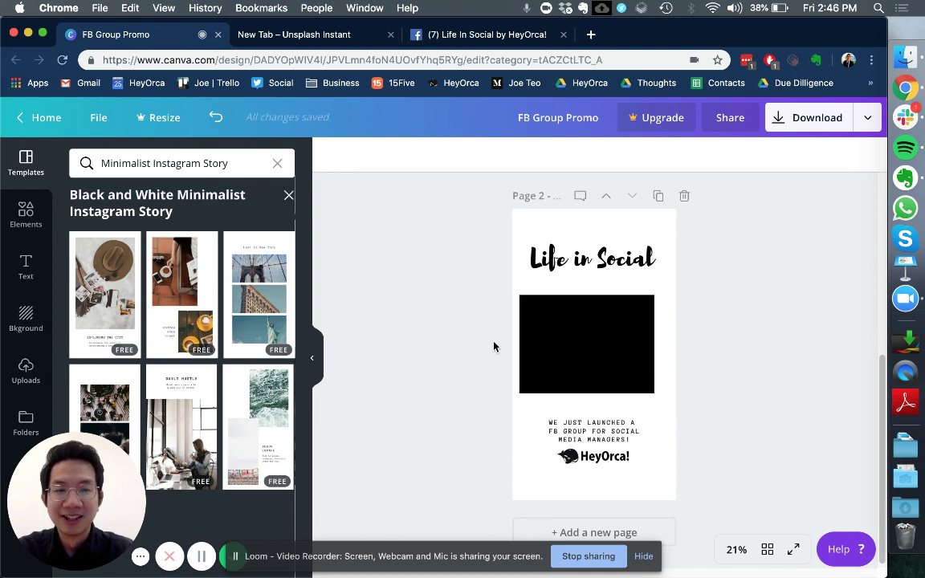
left_click(542, 347)
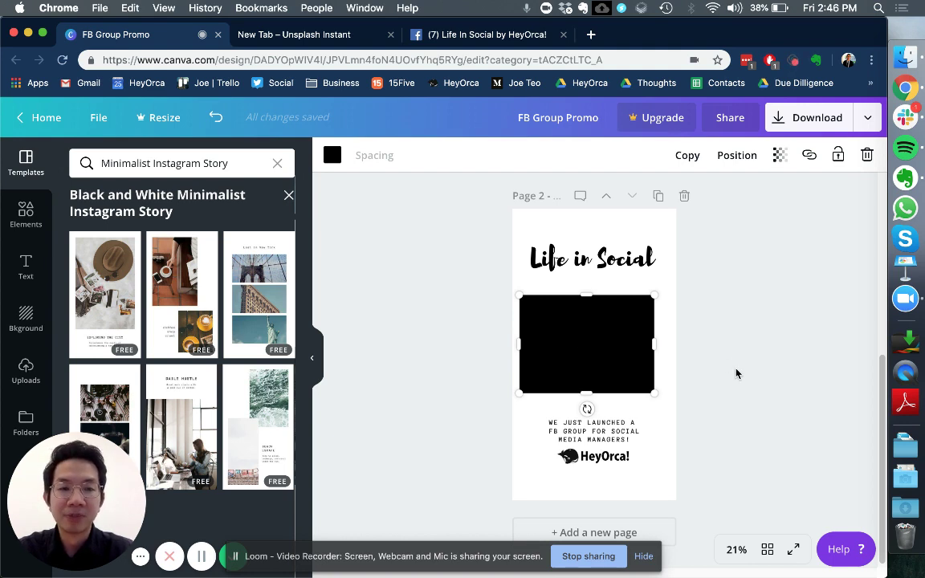
left_click(428, 355)
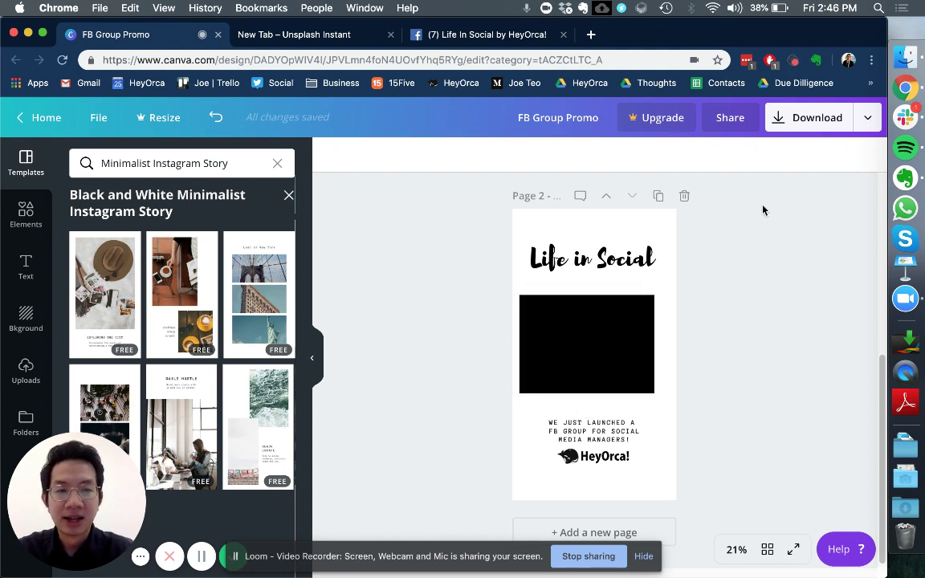
Download only page 2 as a PNG and dismiss the Canva for Work trial offer
left_click(783, 125)
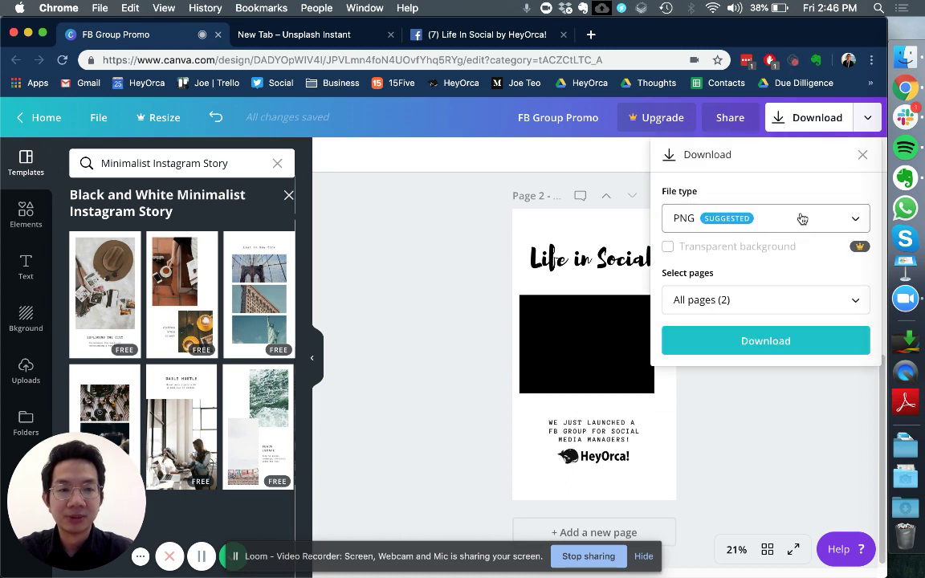
left_click(733, 299)
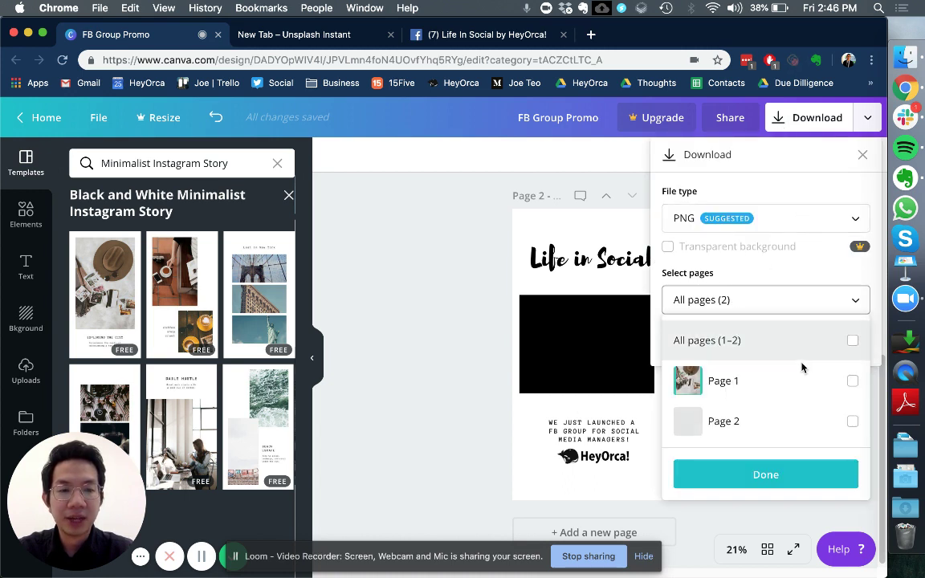
left_click(852, 423)
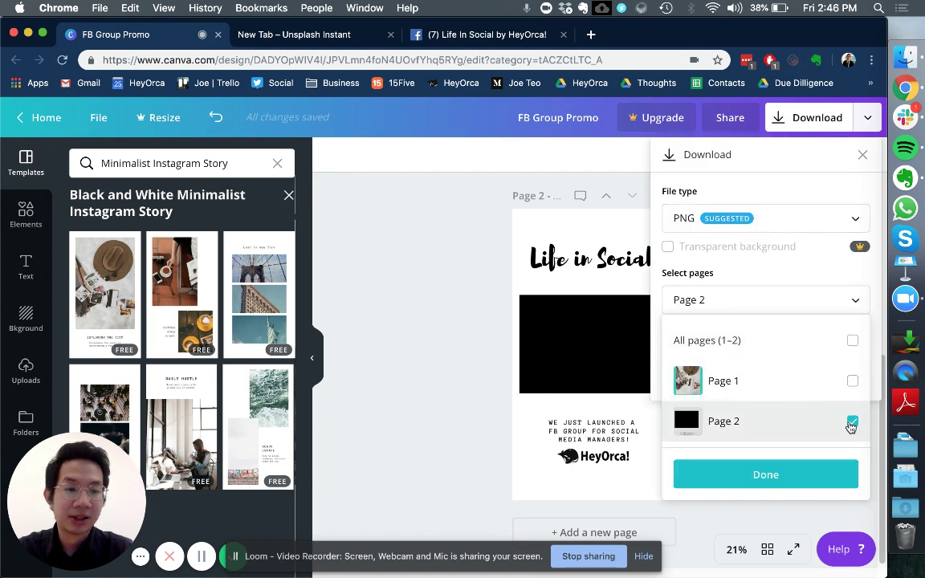
left_click(770, 477)
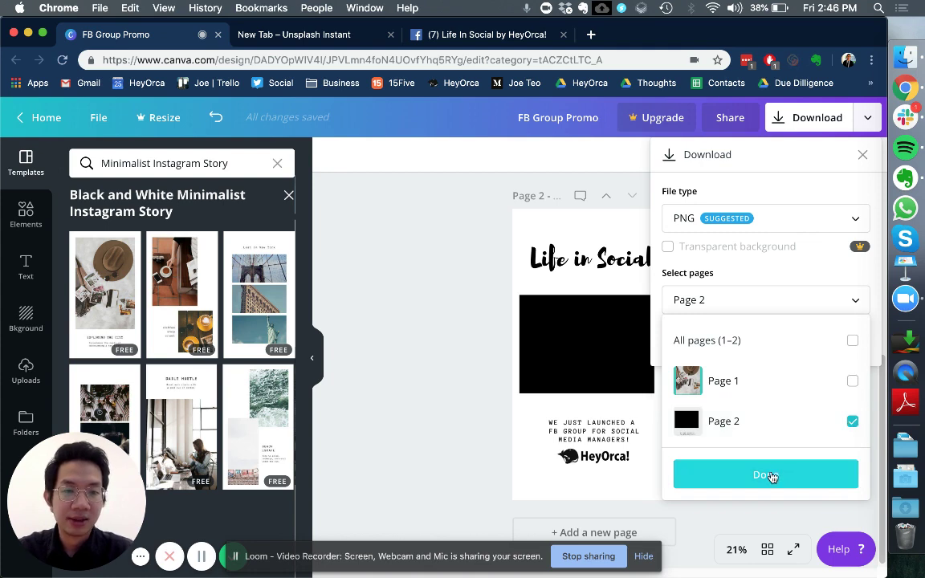
left_click(715, 345)
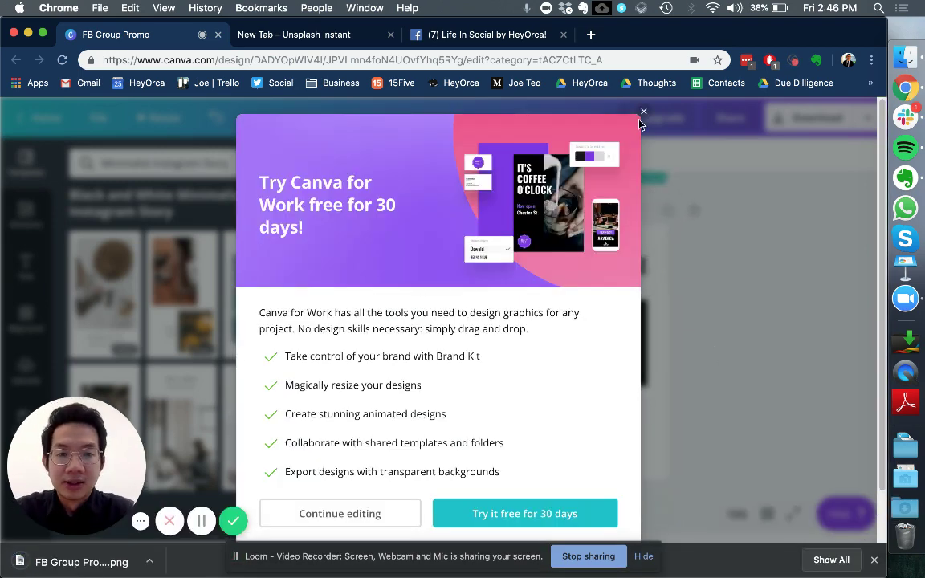
left_click(643, 112)
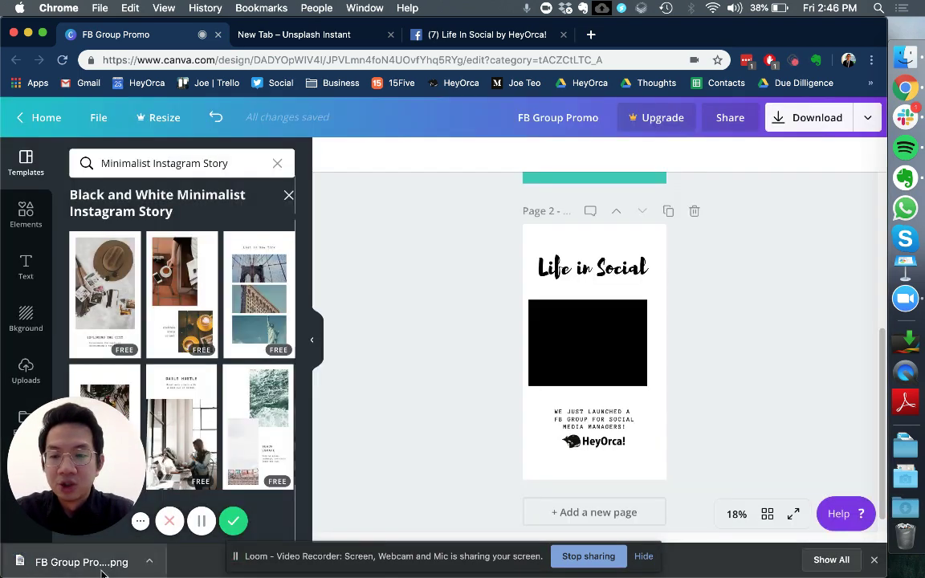
Switch to Keynote and create a new presentation with the standard White theme
left_click(903, 266)
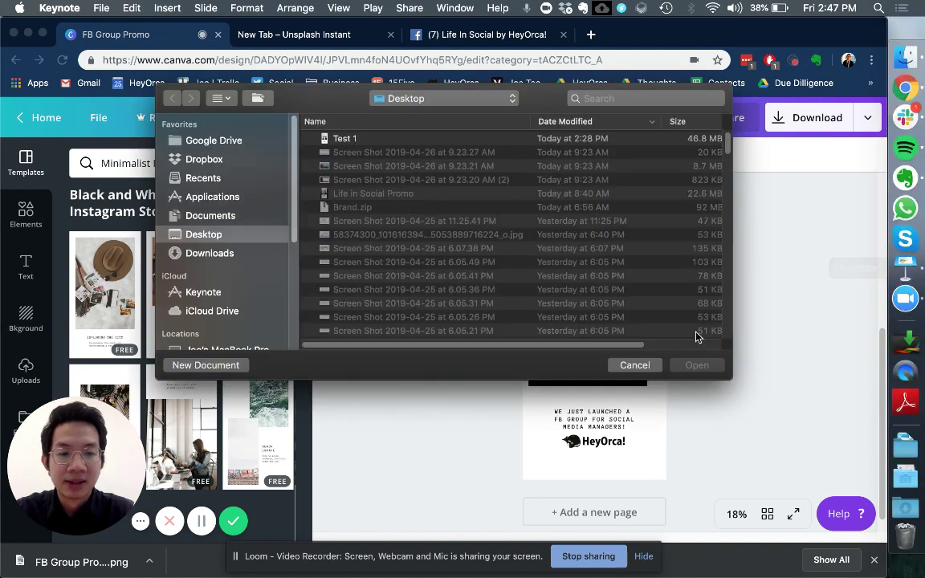
left_click(217, 369)
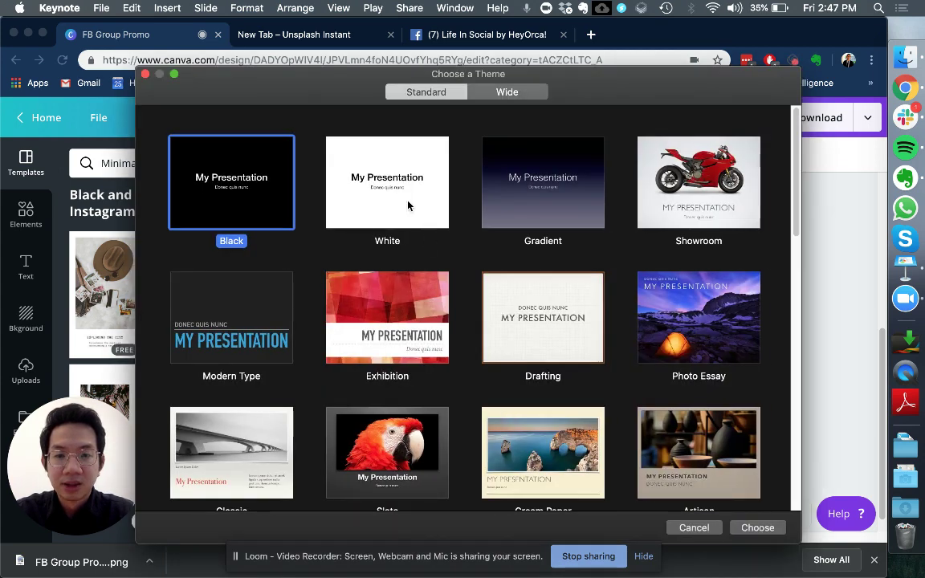
left_click(407, 204)
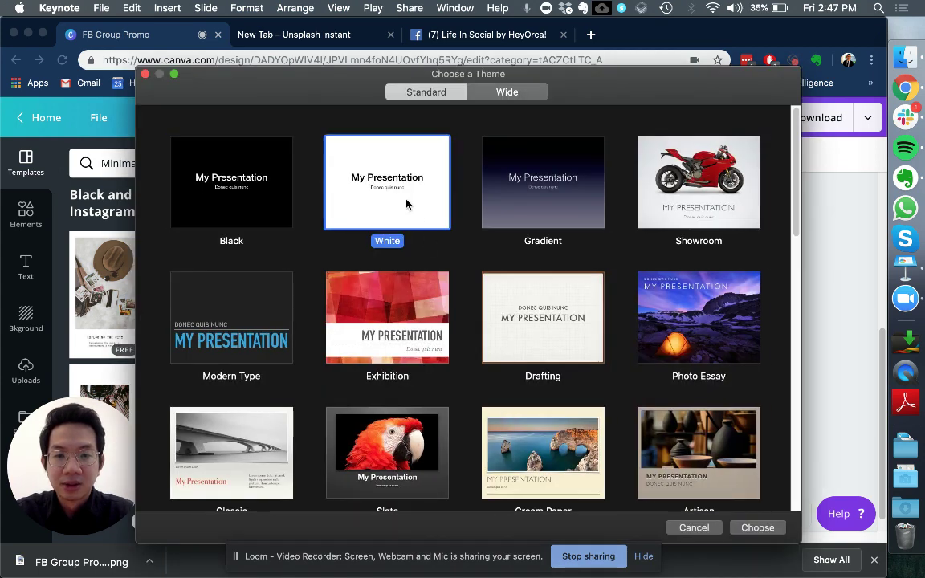
left_click(758, 528)
scroll(460, 287, "down", 5)
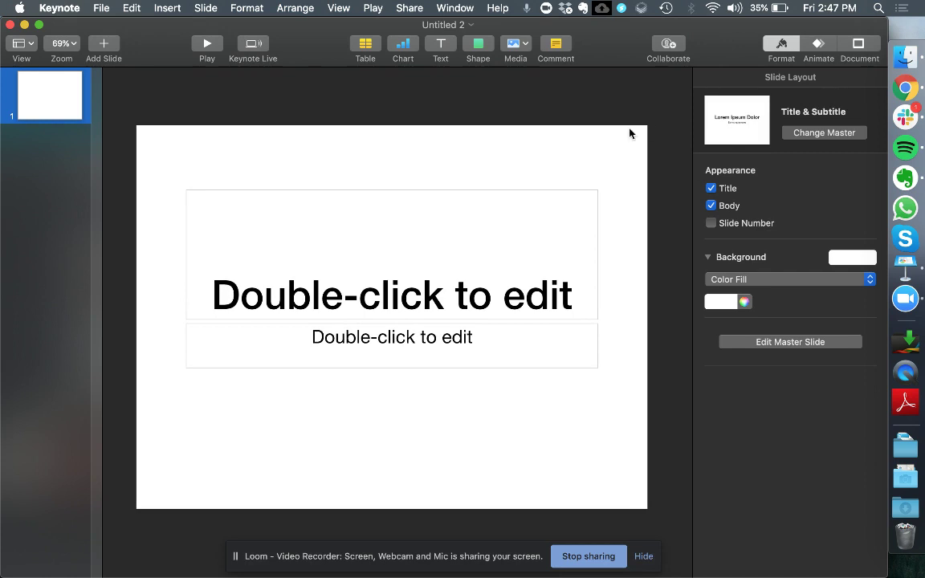
Set a custom slide size of 1080 pts wide by 1920 pts high for the presentation
left_click(858, 50)
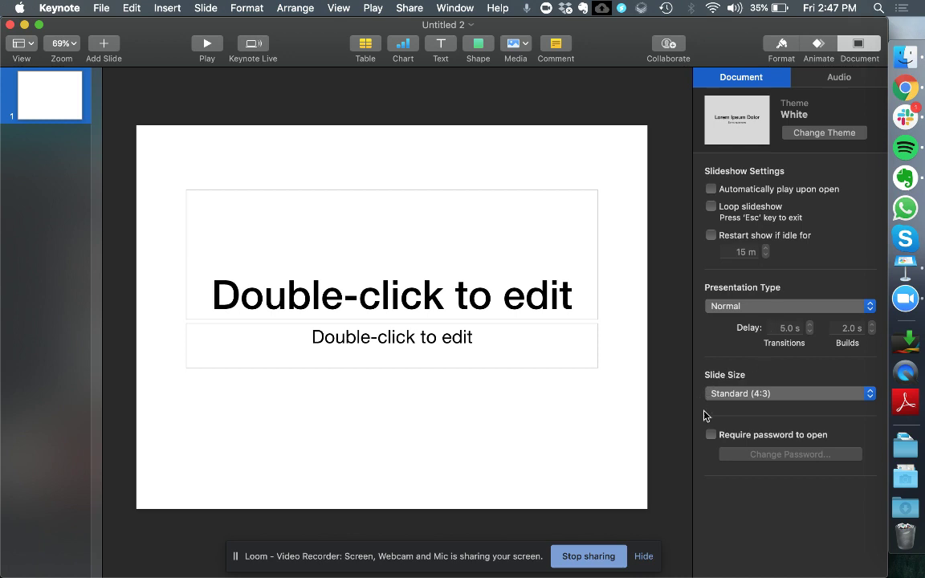
left_click(731, 398)
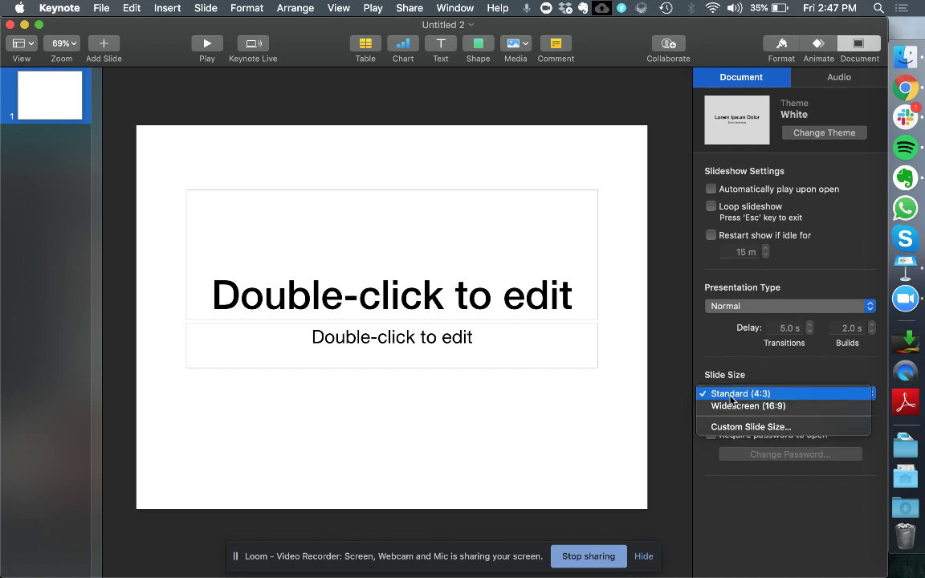
left_click(731, 427)
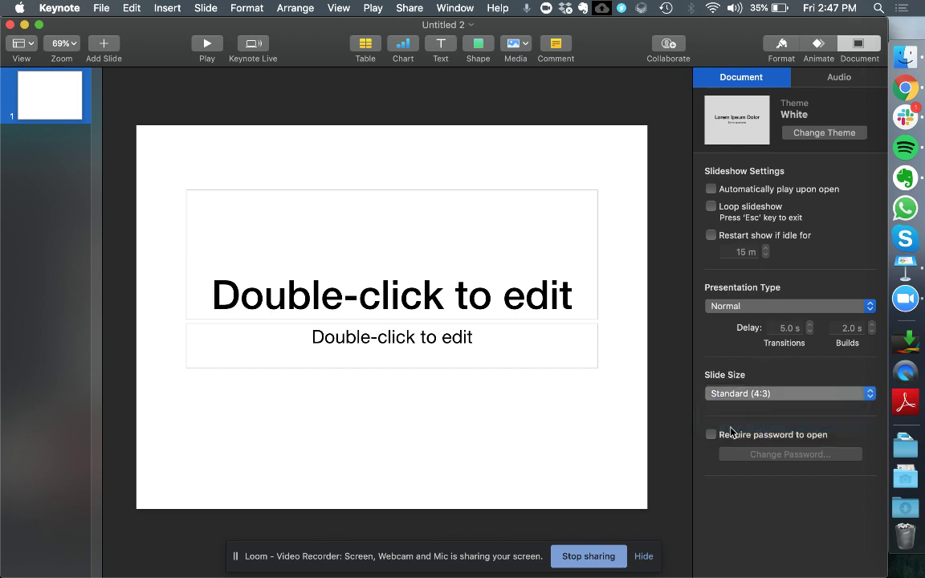
left_click(379, 135)
double_click(378, 135)
type("1080")
left_click(504, 135)
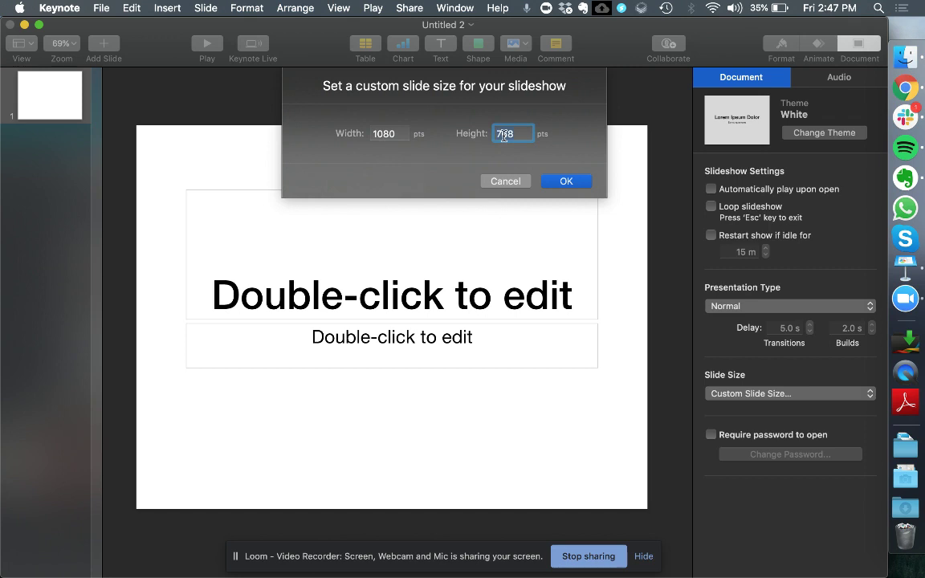
double_click(503, 134)
type("1920")
left_click(570, 184)
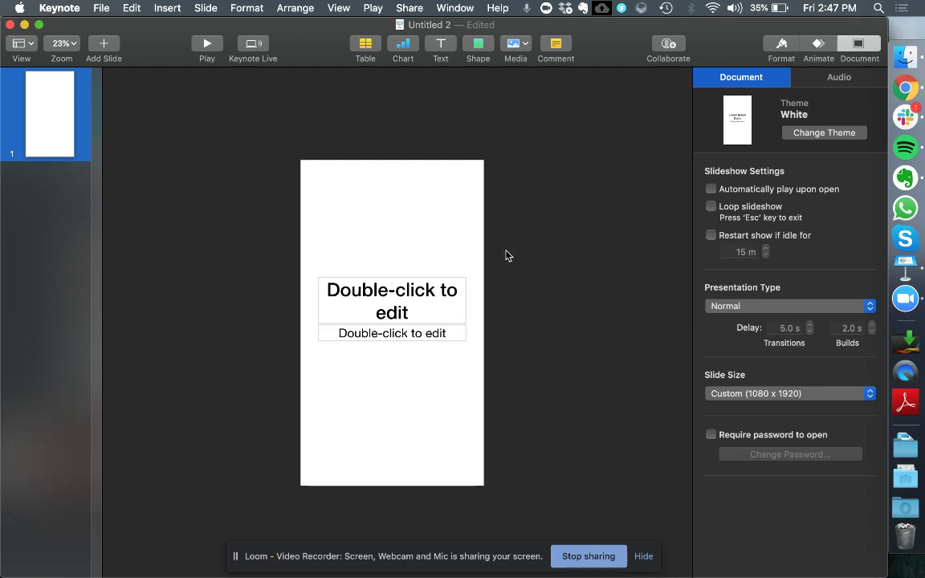
Delete both placeholder text boxes and insert FB Group Promo (4).png from Downloads onto the slide
left_click_drag(506, 253, 351, 343)
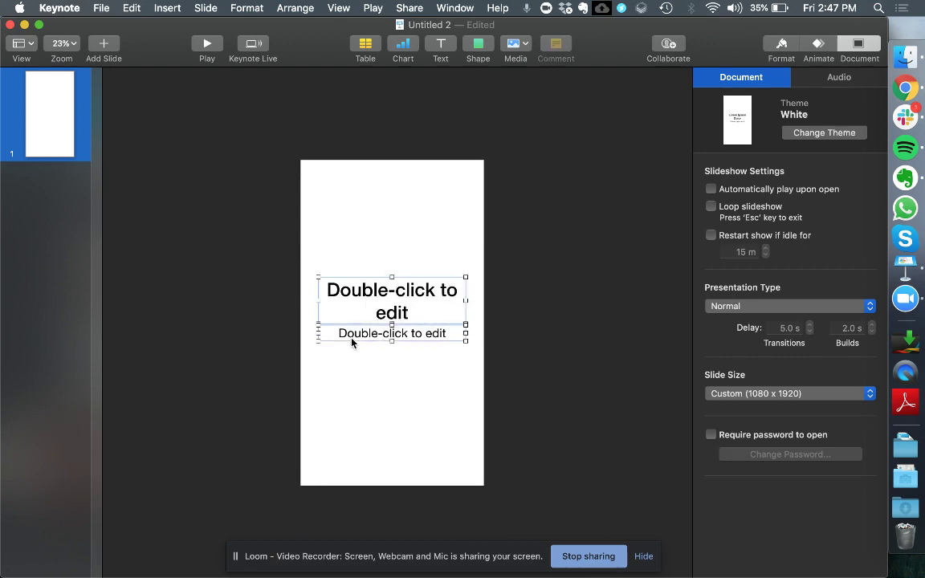
key("Delete")
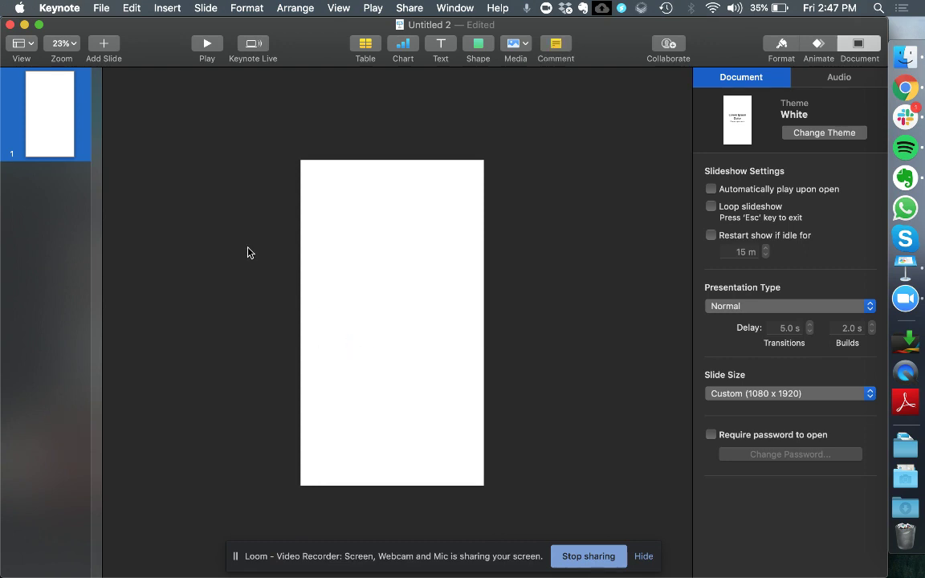
left_click(167, 10)
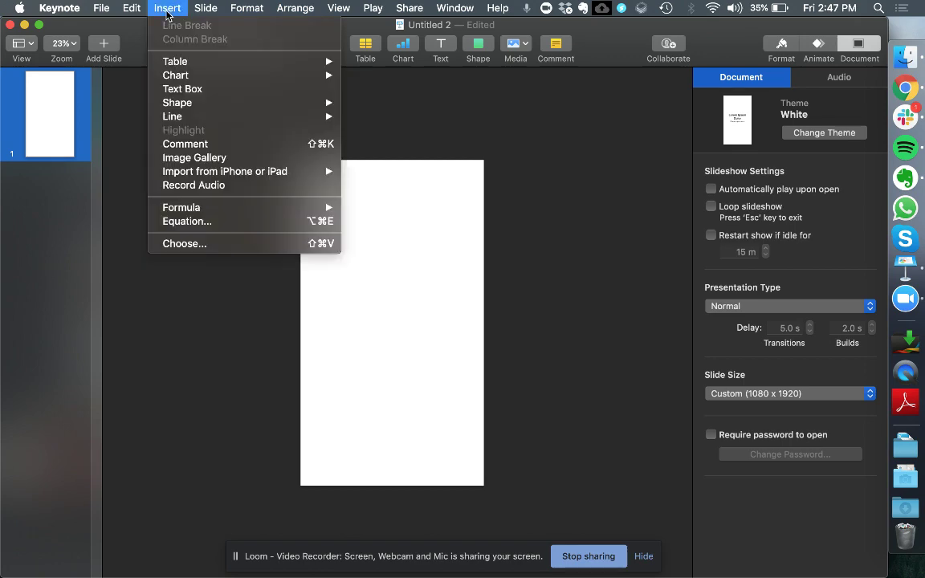
left_click(182, 245)
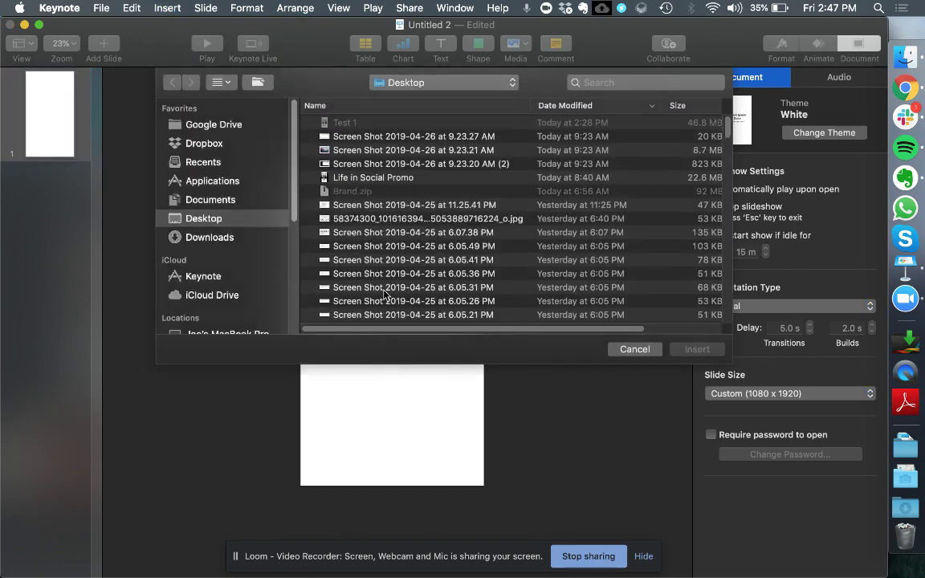
left_click(227, 239)
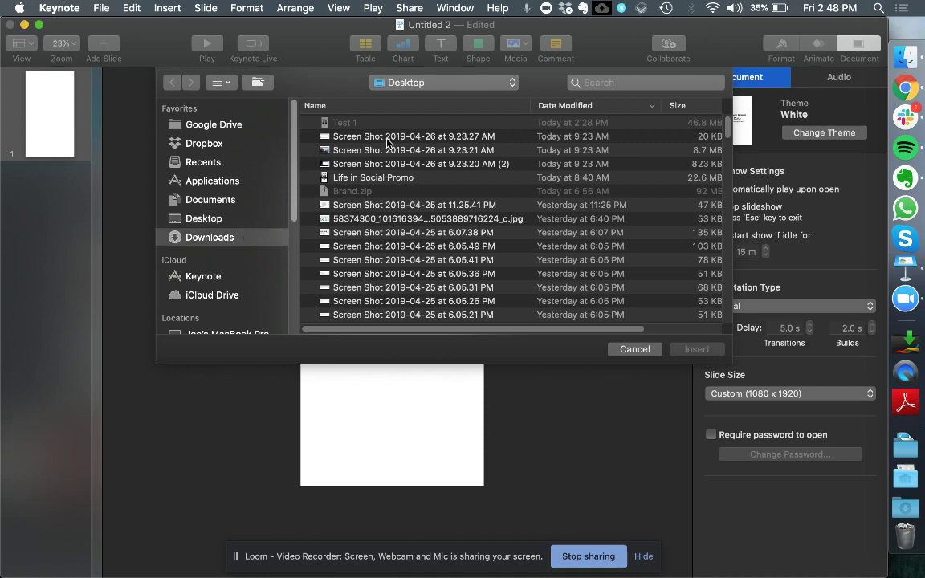
left_click(372, 126)
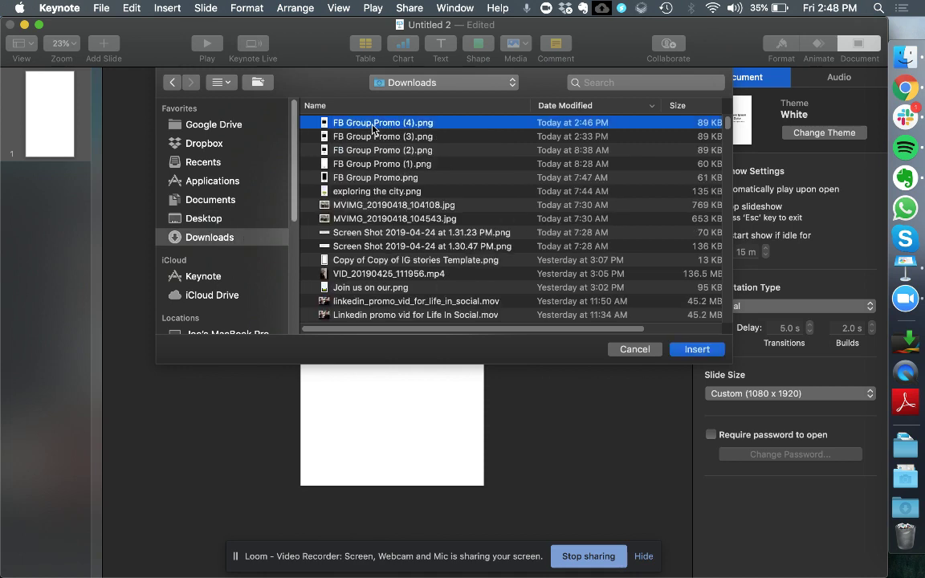
double_click(372, 127)
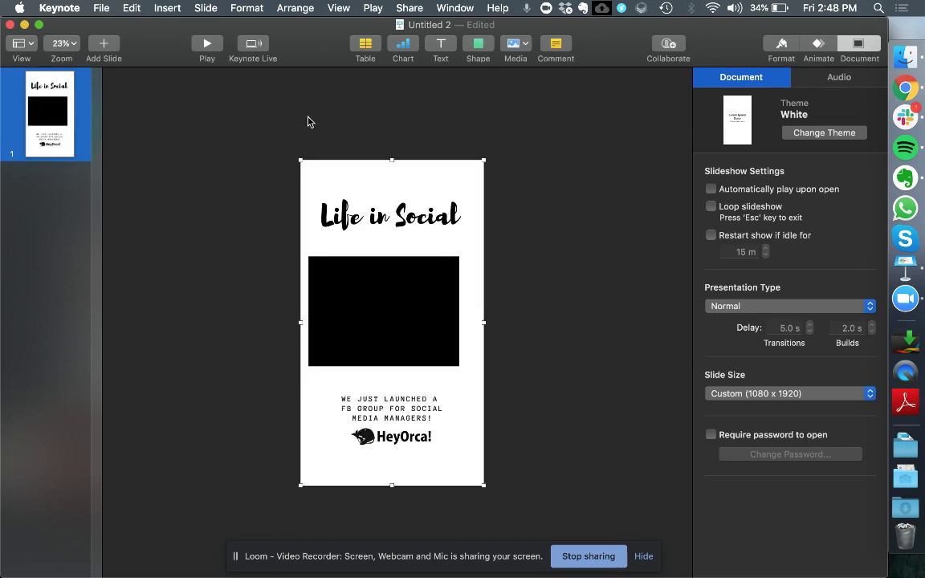
left_click(285, 221)
Insert the video Linkedin promo vid for Life In Social.mov from Downloads onto the slide
left_click(157, 9)
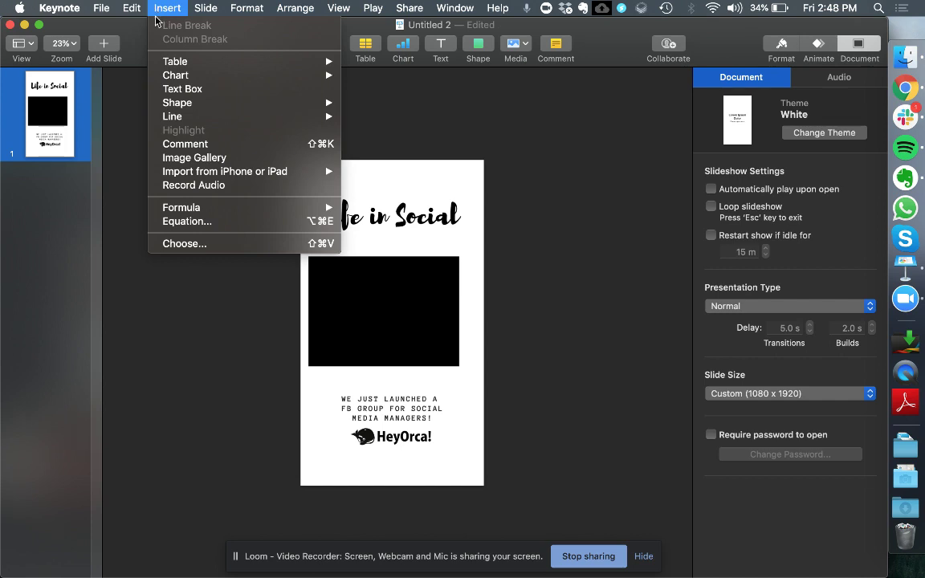
left_click(175, 246)
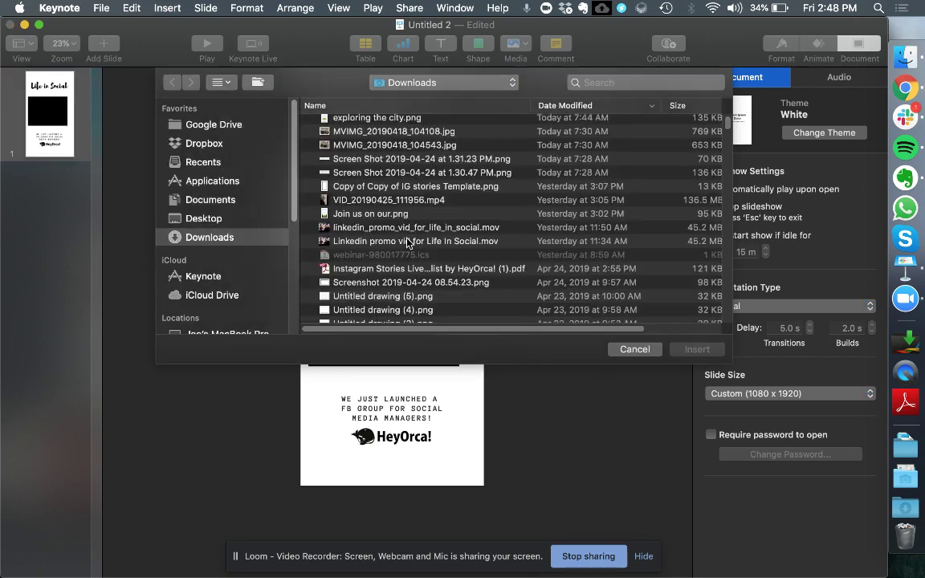
scroll(408, 243, "down", 2)
scroll(408, 242, "right", 1)
left_click(434, 219)
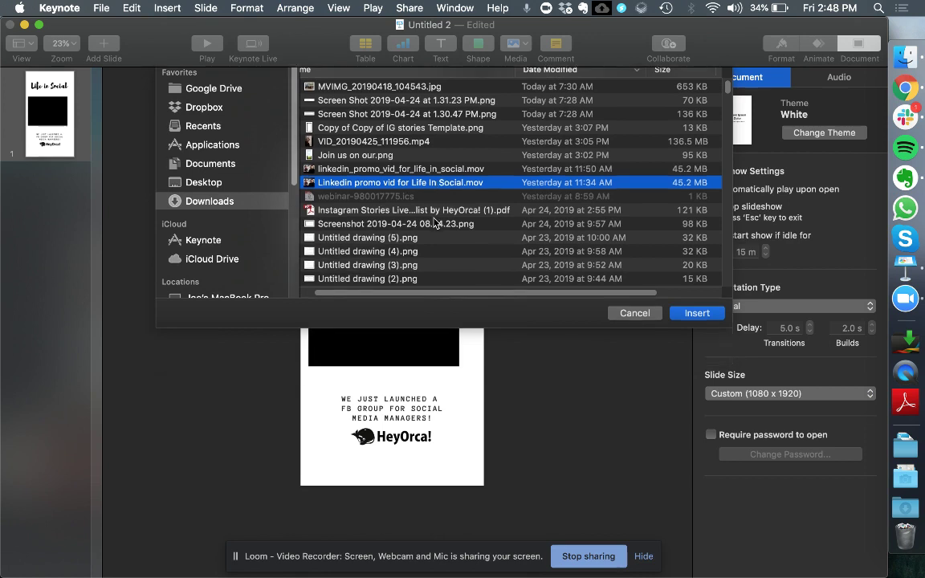
double_click(434, 219)
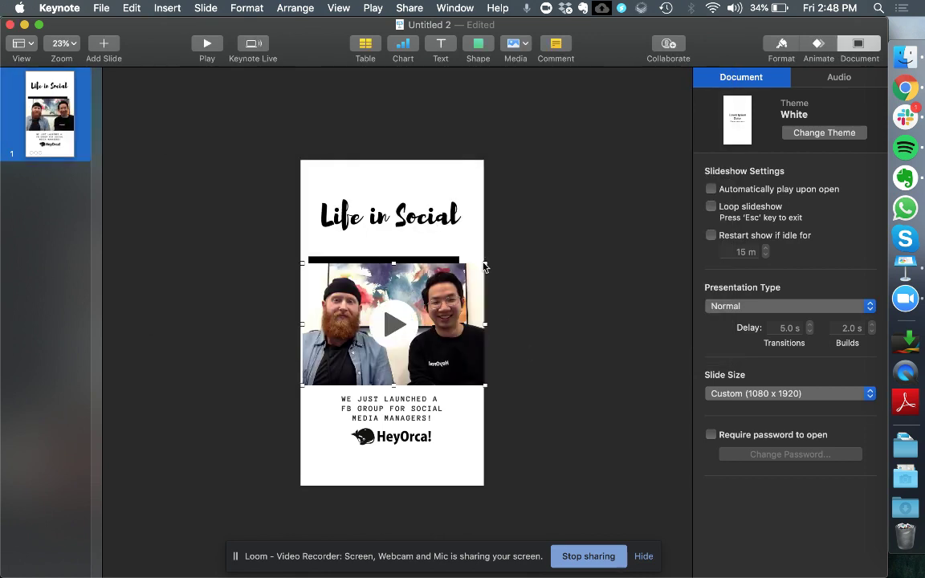
Shrink the video and place it over the black rectangle, offset slightly so the rectangle shows along its top and left edges
left_click_drag(484, 273, 495, 271)
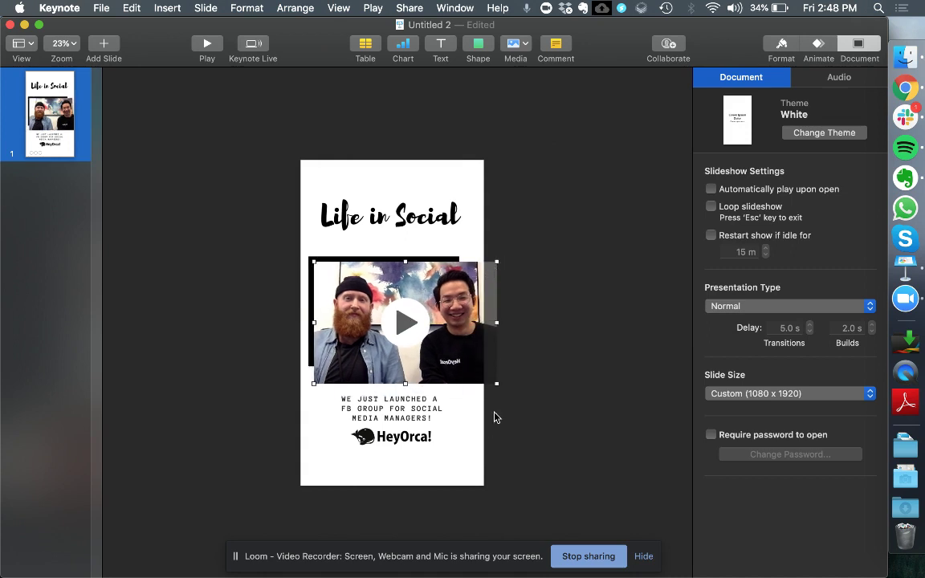
left_click_drag(495, 386, 470, 367)
left_click(406, 326)
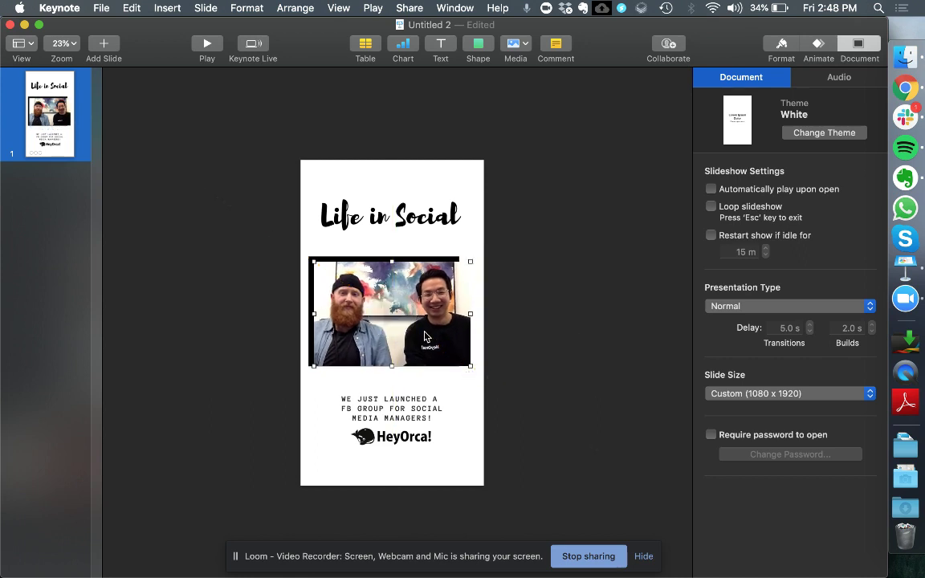
left_click_drag(401, 326, 430, 341)
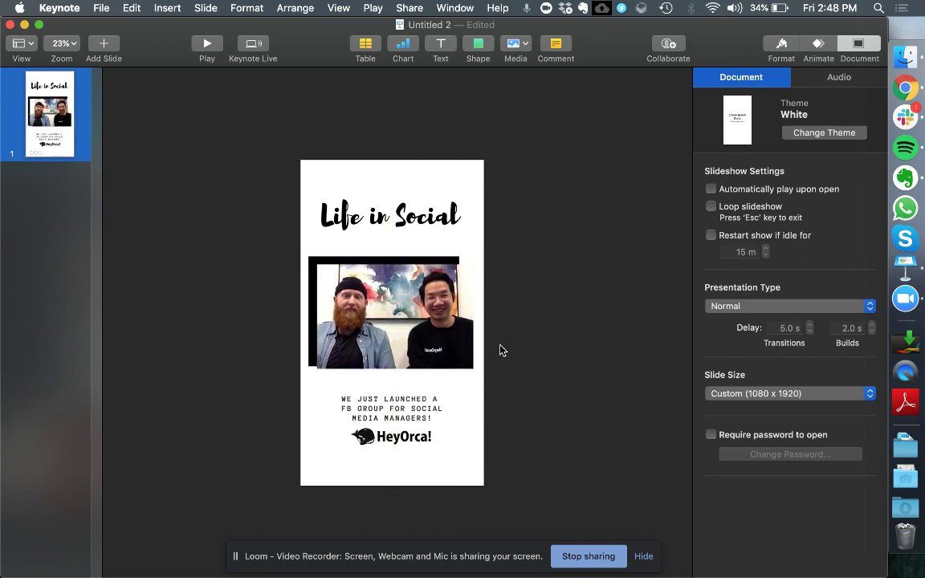
Play the video on the slide with the system volume raised, and pause it after checking picture and sound
left_click(399, 318)
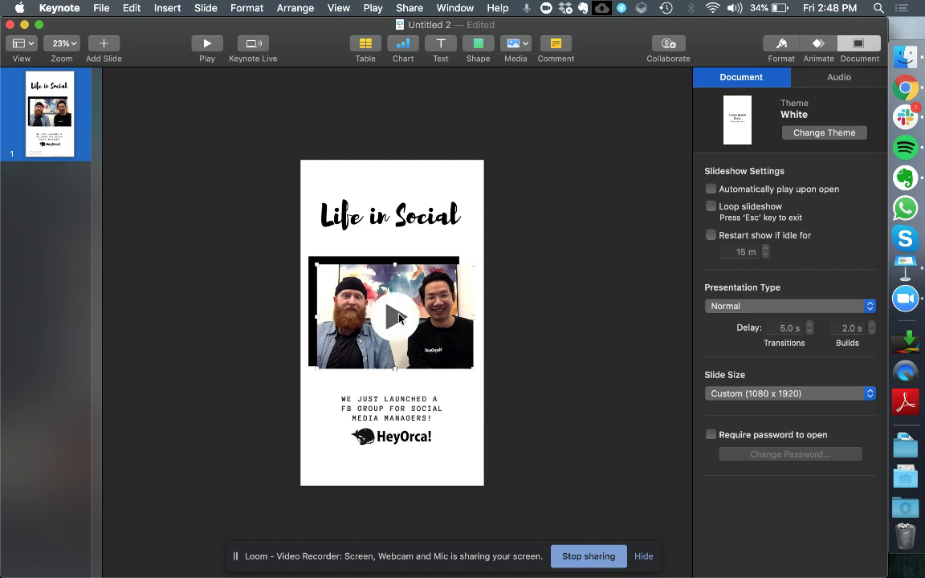
left_click(399, 318)
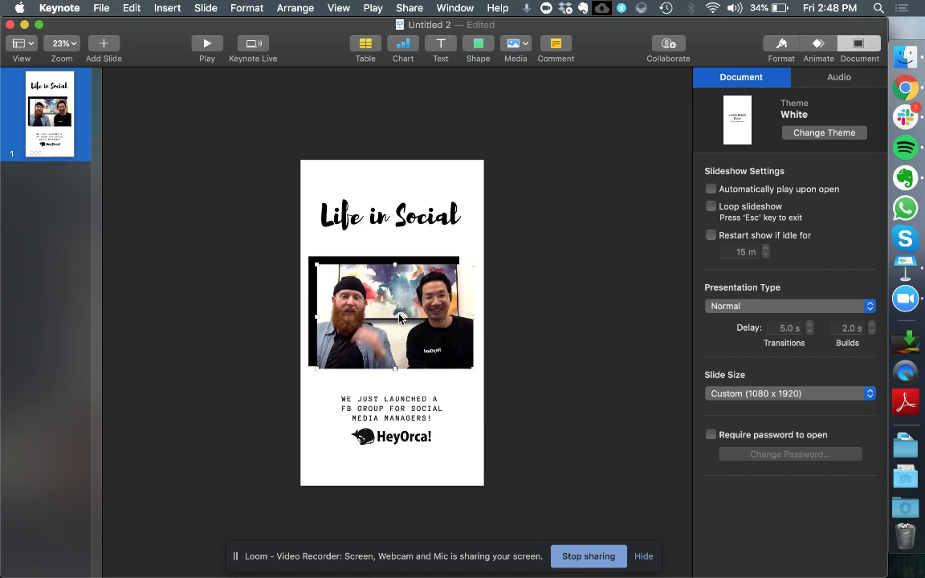
key("XF86AudioRaiseVolume")
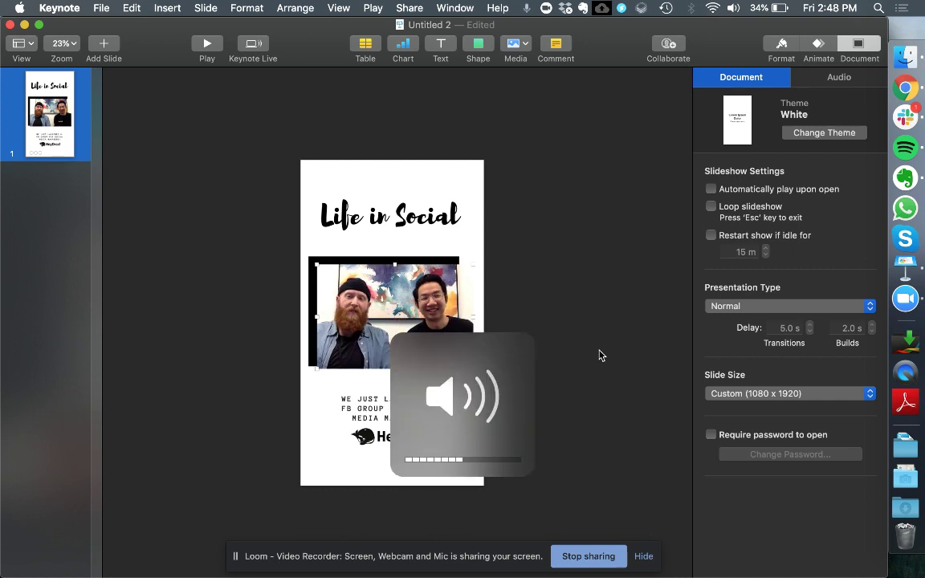
left_click(393, 318)
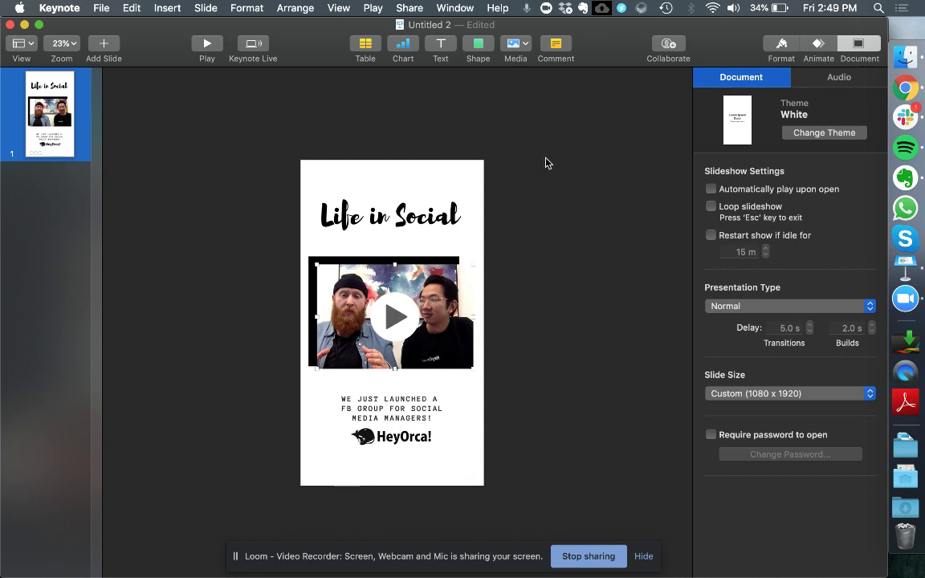
Set up a self-playing movie export with next-slide and next-build delays of 0 seconds, keeping the 720p resolution
left_click(100, 10)
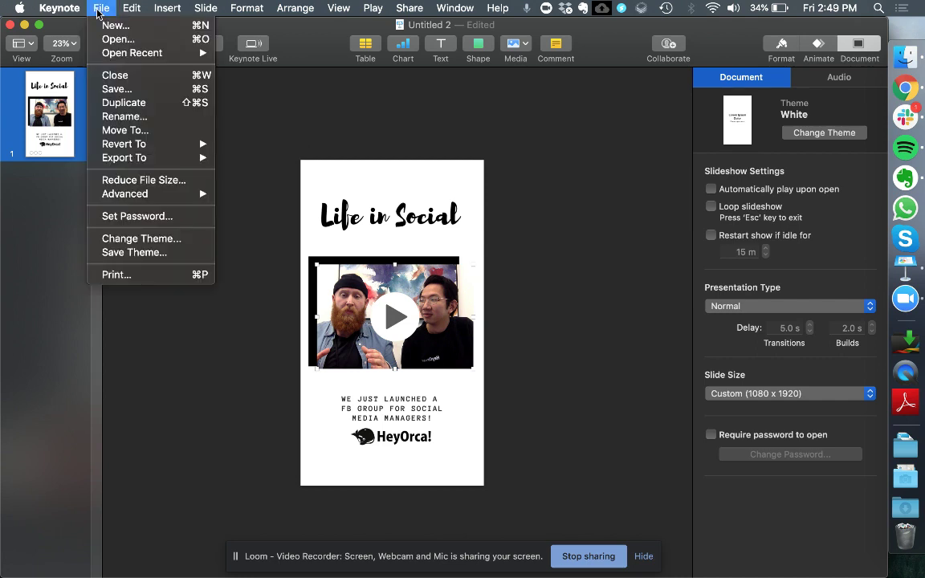
mouse_move(116, 160)
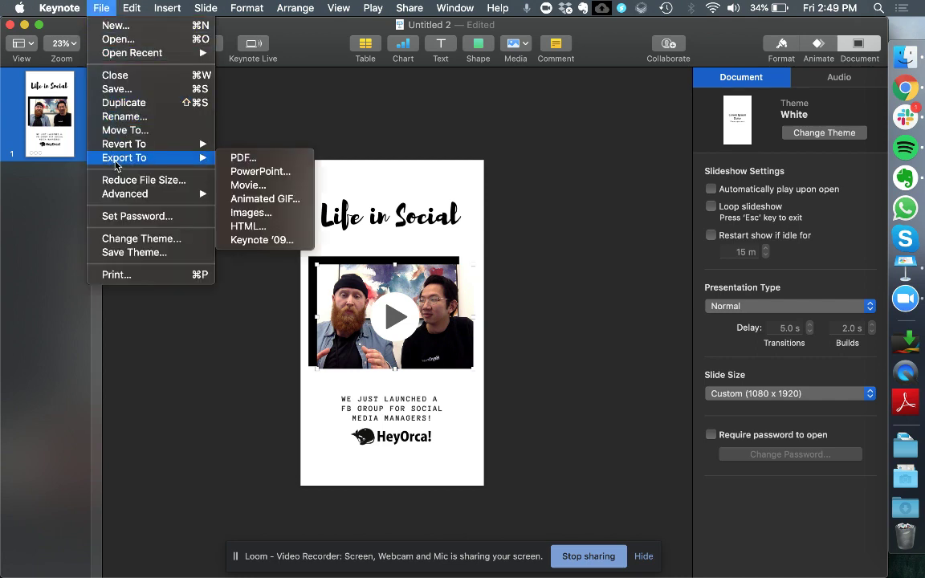
left_click(242, 188)
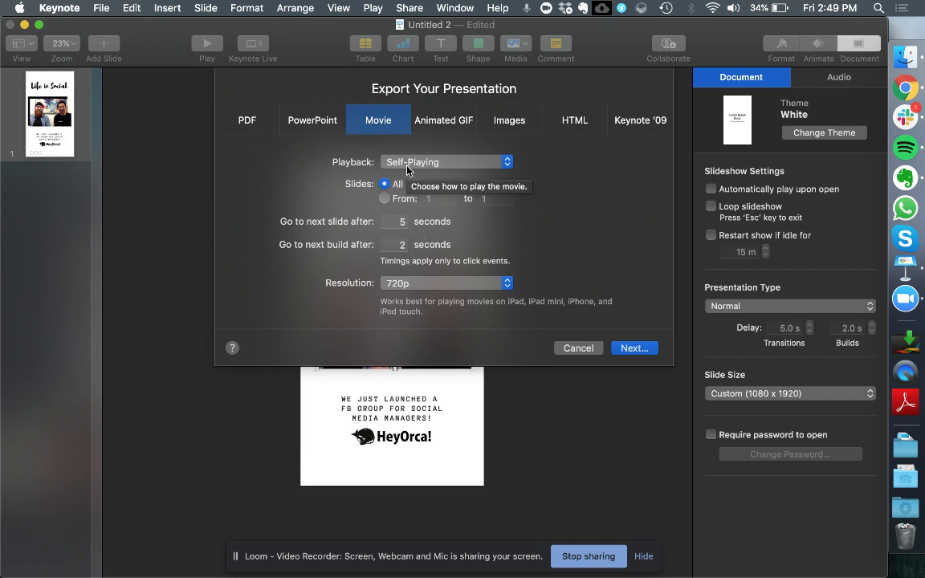
left_click(395, 221)
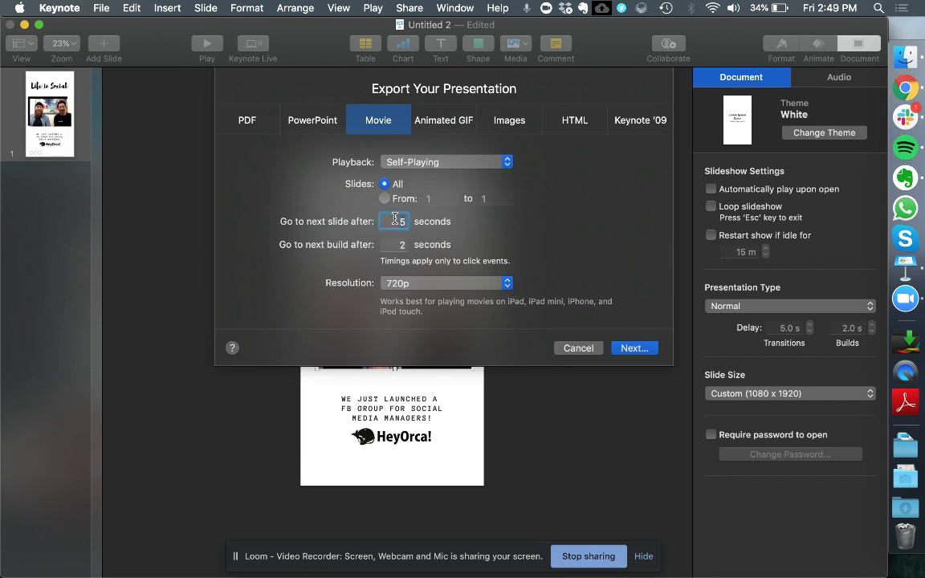
type("0")
left_click(401, 245)
type("0")
left_click(477, 285)
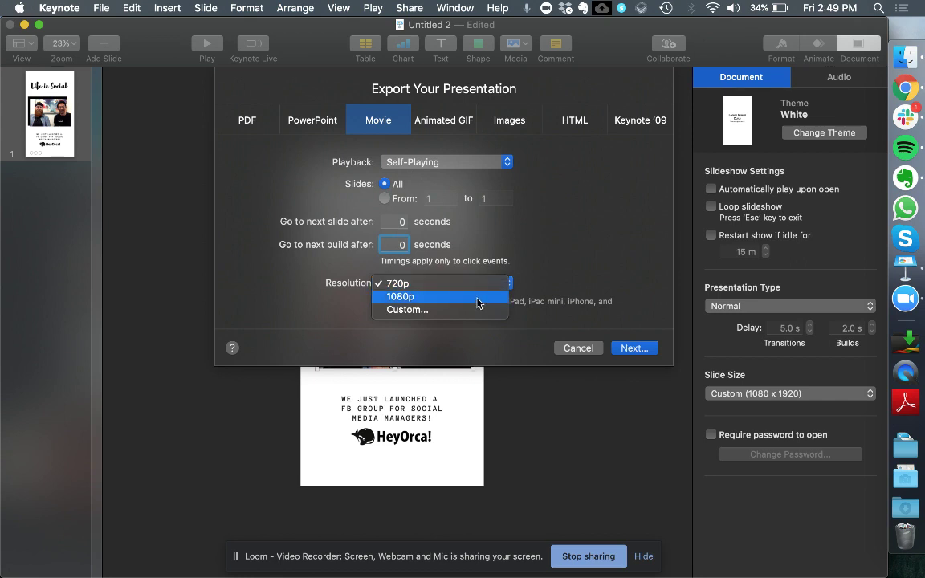
left_click(583, 273)
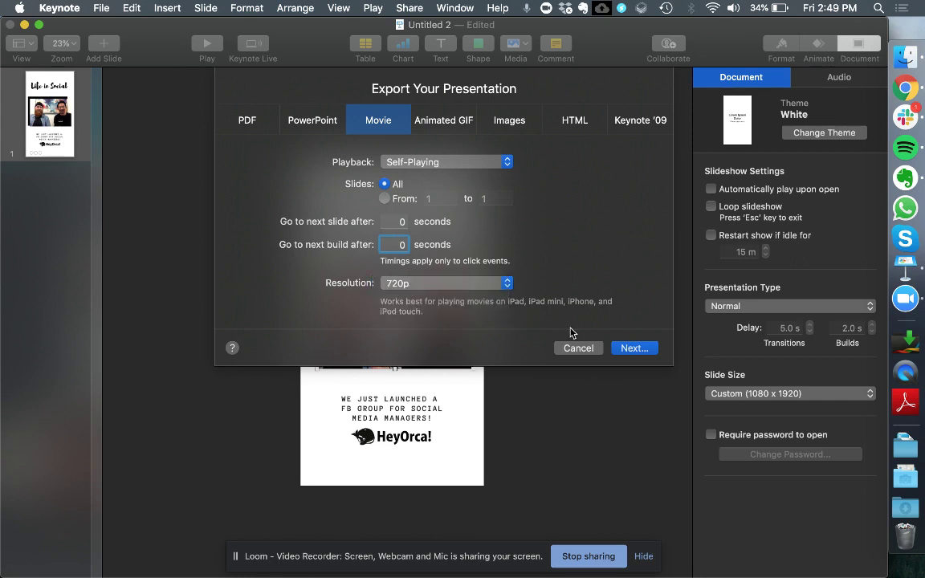
left_click(633, 348)
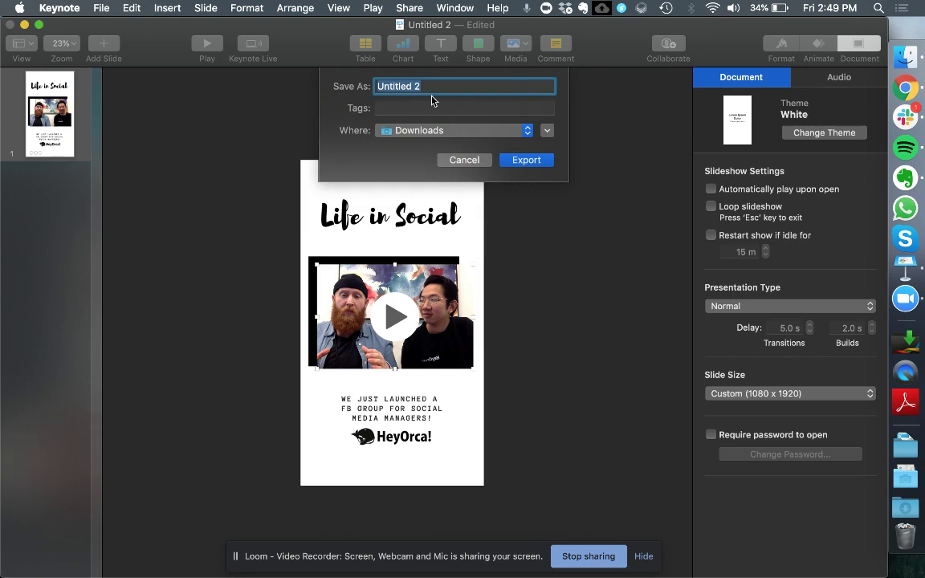
Name the movie Fb Promo 1 and export it to the Desktop
type("Fb Promo 1")
left_click(454, 132)
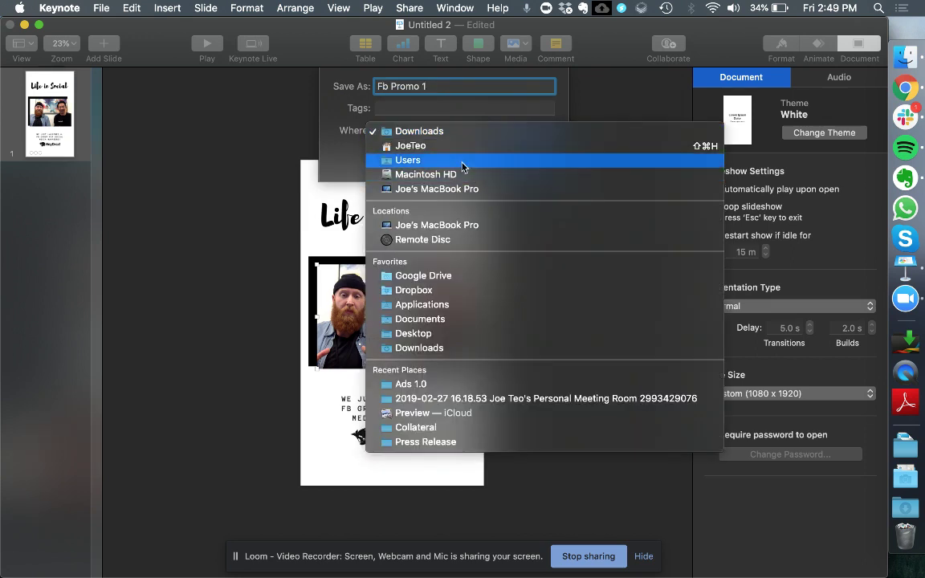
left_click(415, 335)
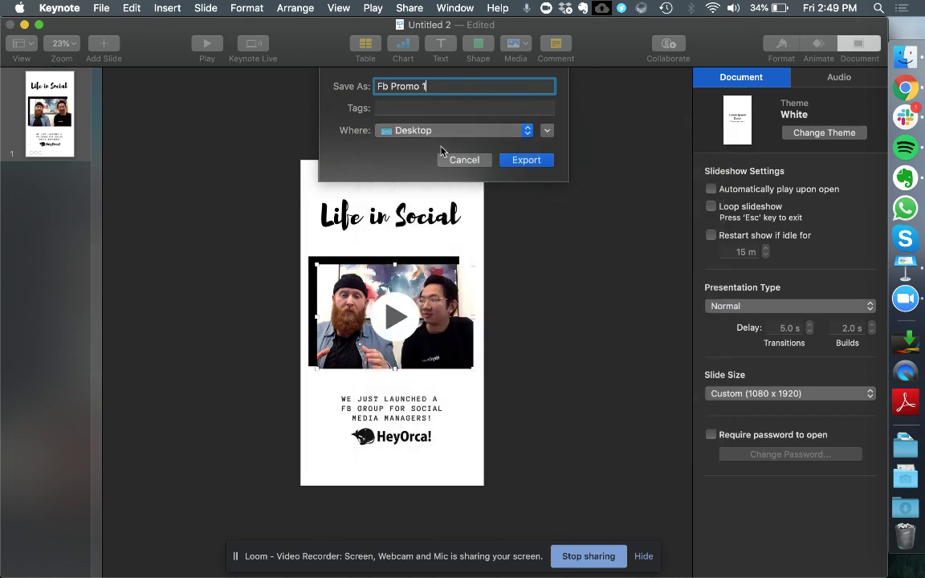
left_click(532, 161)
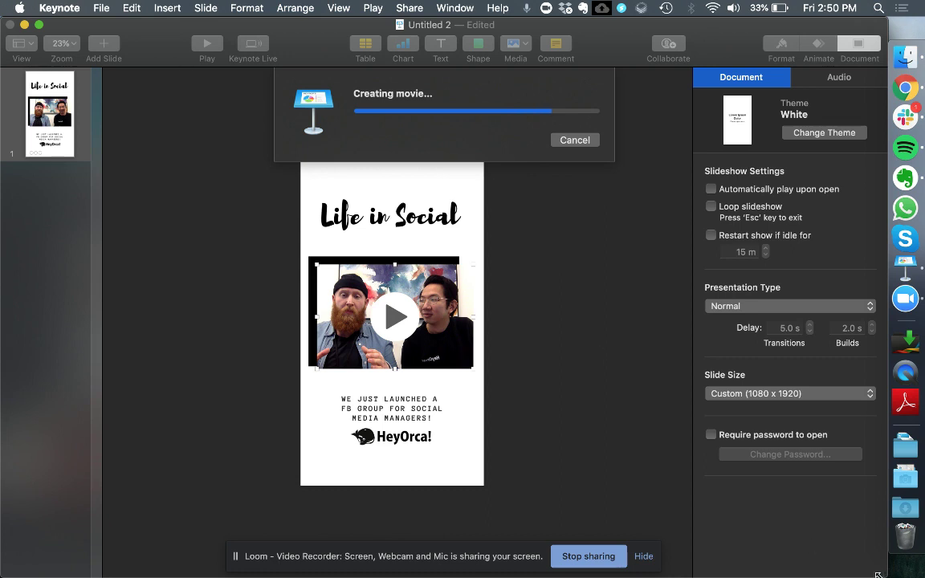
Uncover the desktop by narrowing the Keynote window and minimizing Chrome, and expand the Movies stack to find Fb Promo 1
left_click_drag(881, 573, 652, 575)
left_click(692, 329)
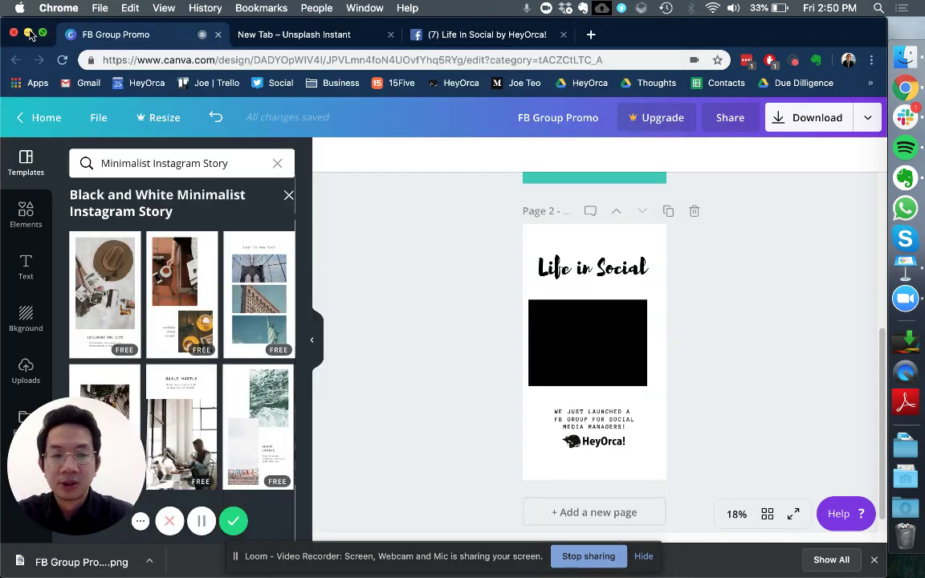
left_click(28, 34)
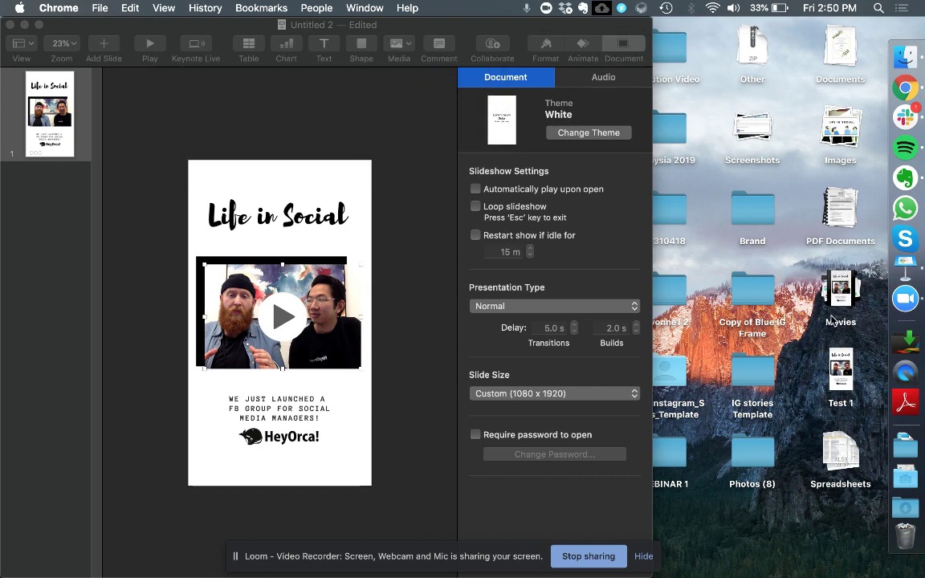
left_click(833, 320)
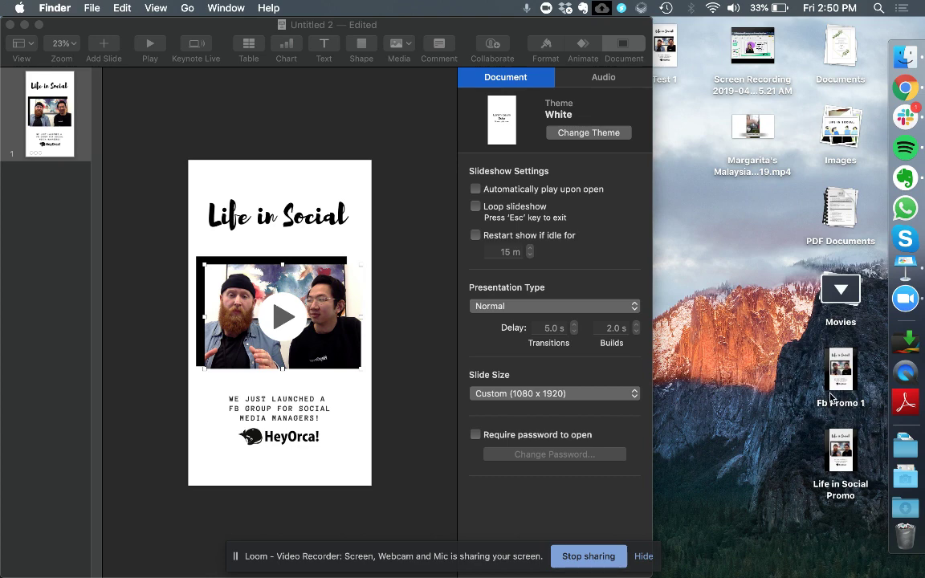
left_click(841, 406)
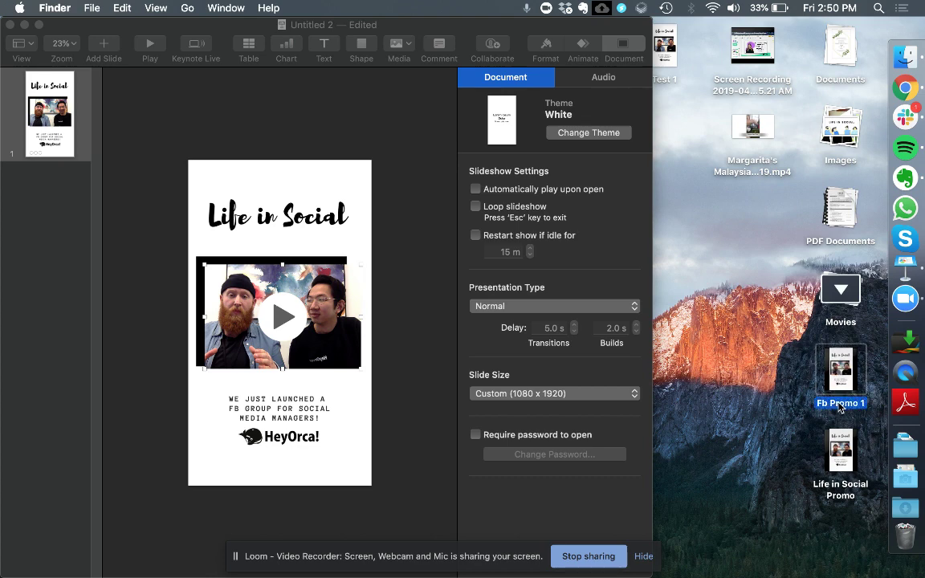
left_click_drag(652, 351, 557, 354)
Play the exported Fb Promo 1 movie in a Quick Look preview, and return to Keynote with its window widened across the screen
left_click(841, 402)
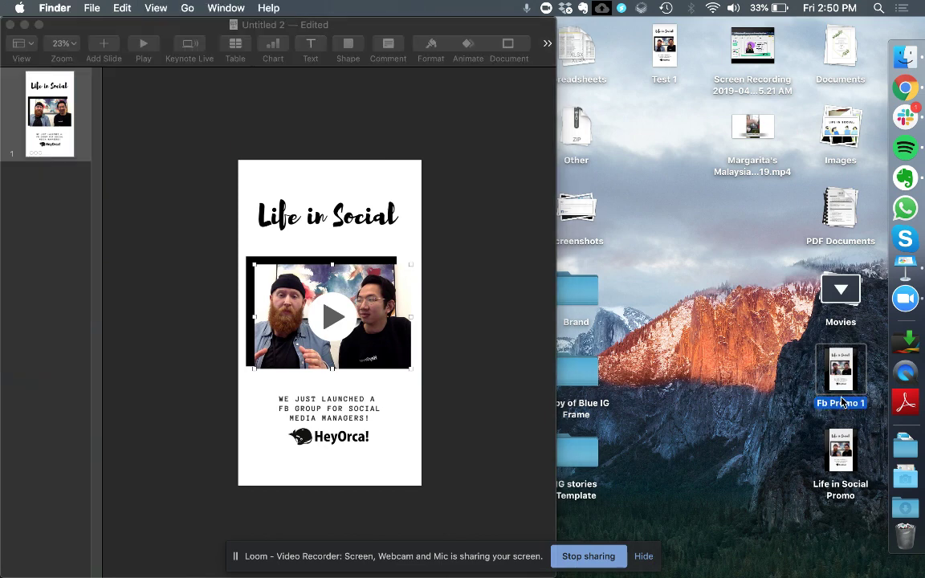
key("space")
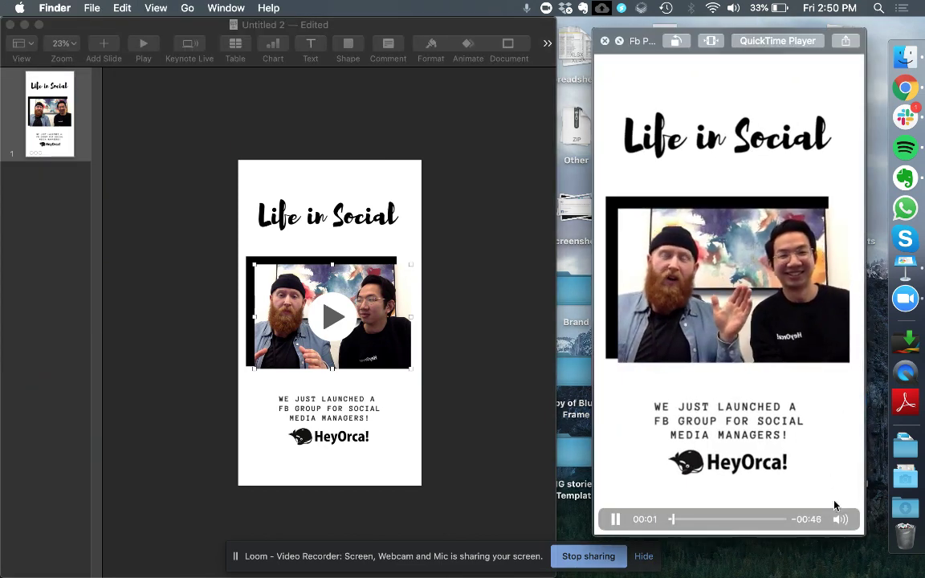
mouse_move(839, 518)
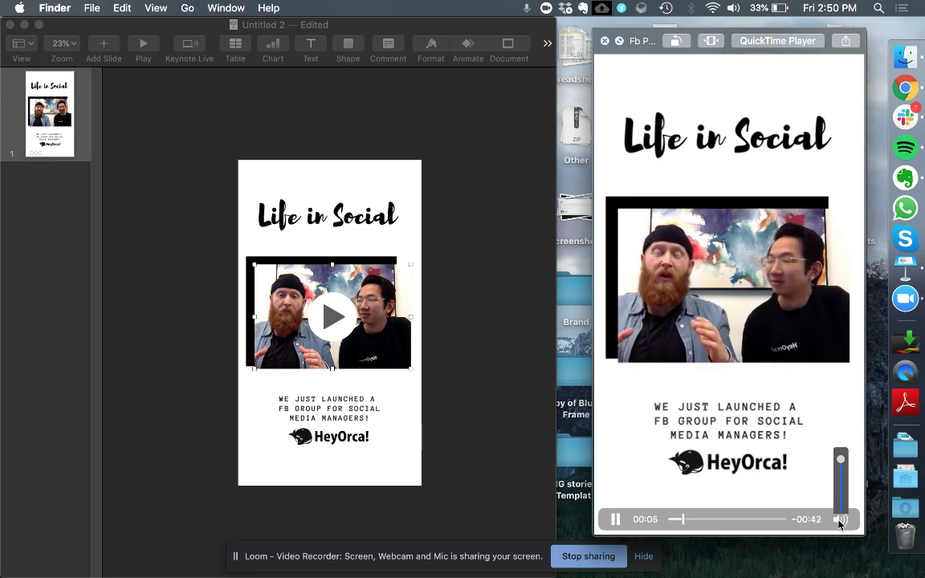
left_click(839, 520)
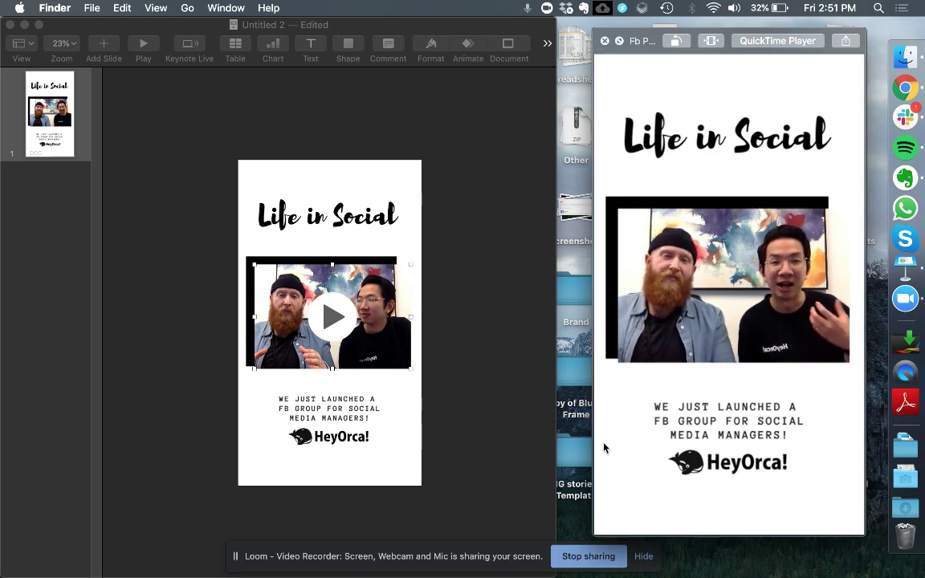
key("space")
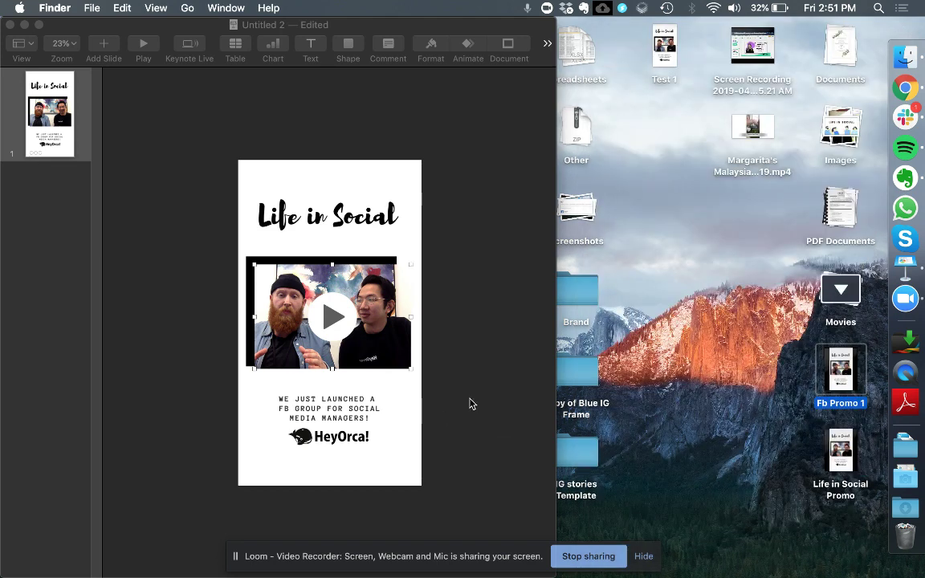
left_click(490, 400)
left_click_drag(554, 390, 897, 368)
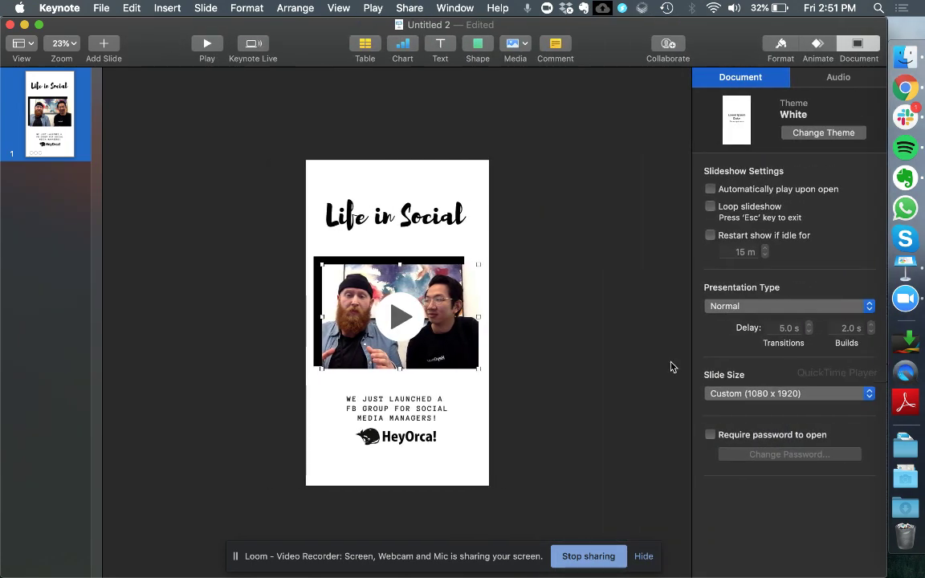